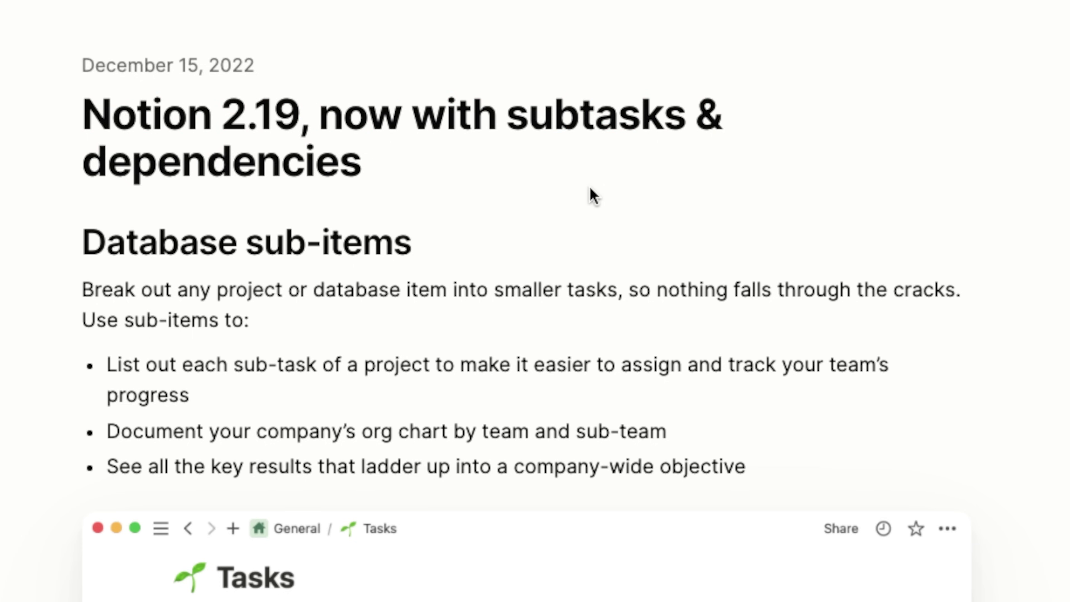
Step: Read through the Notion 2.19 release notes on database sub-items and dependencies, enlarging the sub-items example image
scroll(593, 196, down, 2)
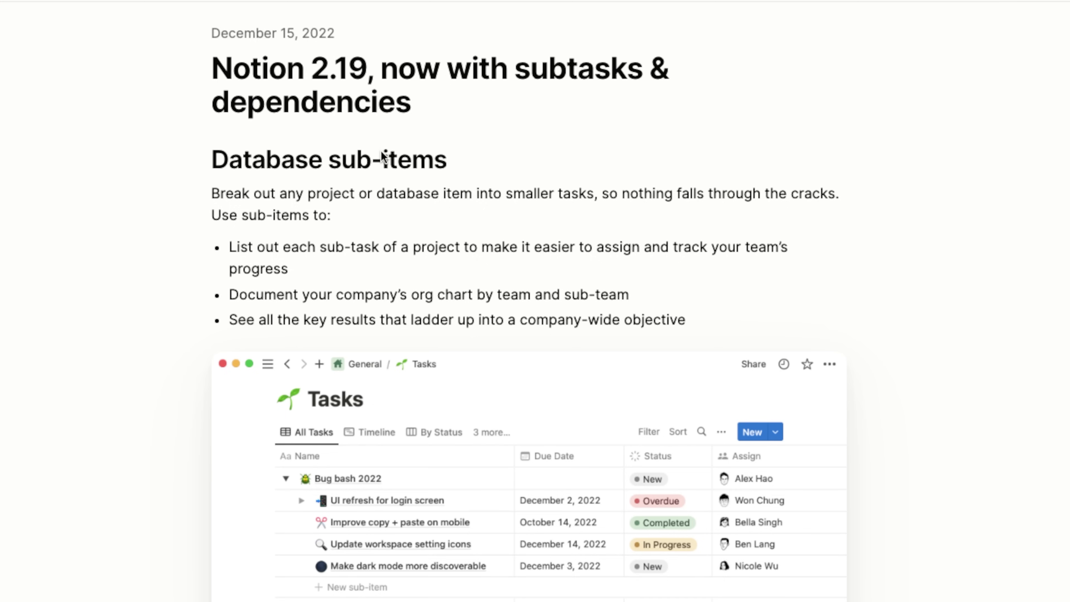
scroll(532, 160, down, 4)
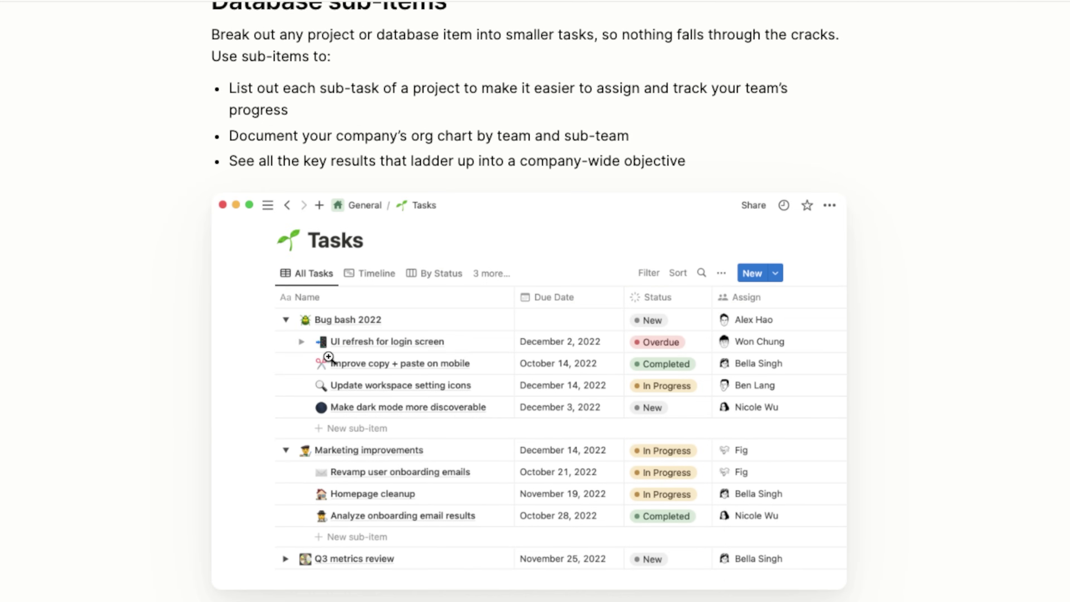
click(338, 353)
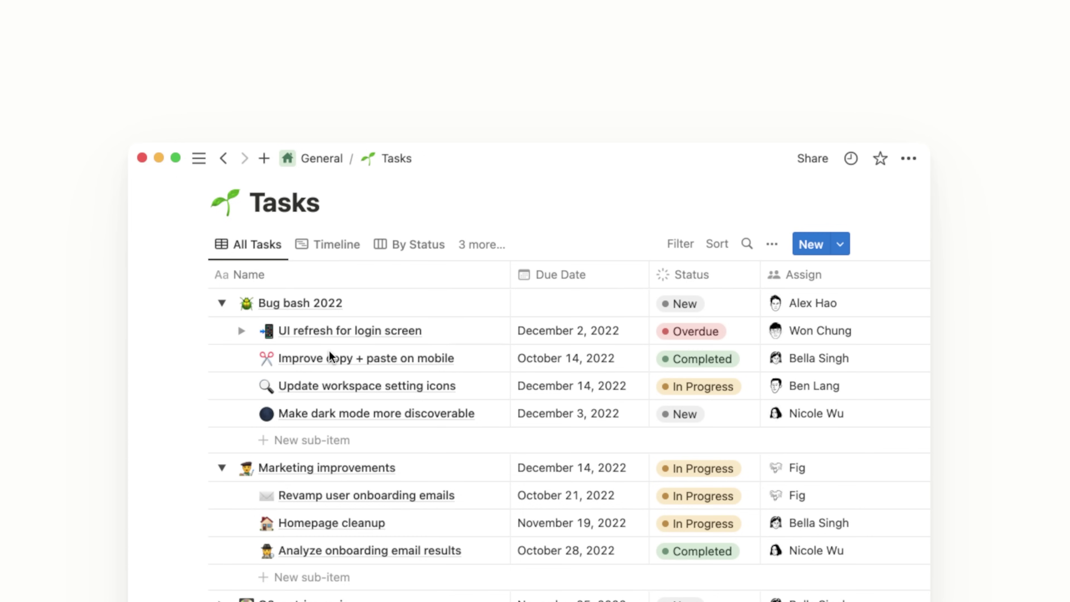
click(380, 69)
scroll(463, 257, down, 15)
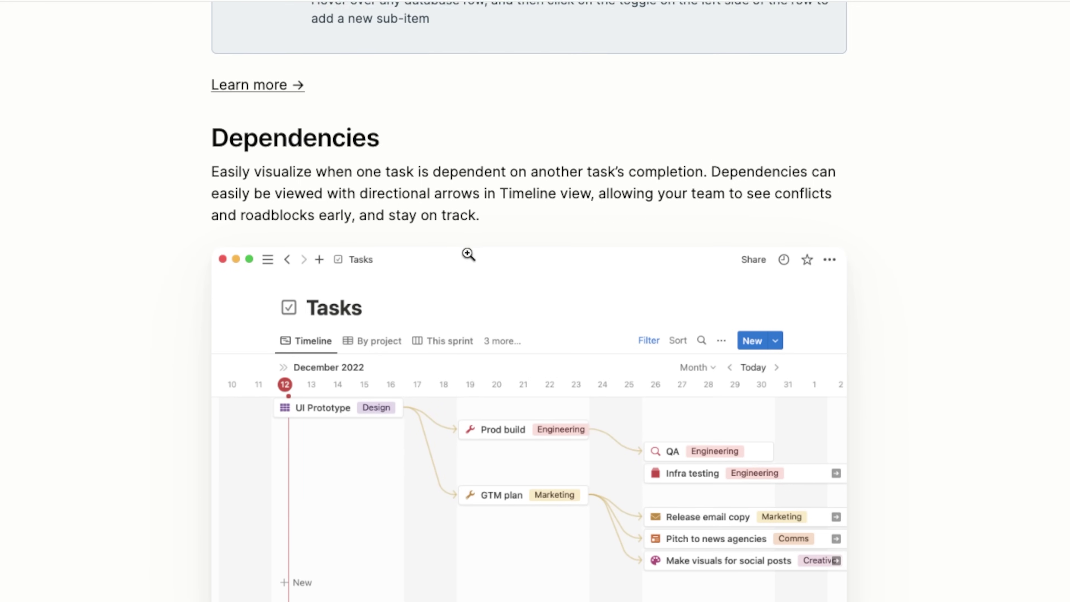
scroll(468, 254, down, 1)
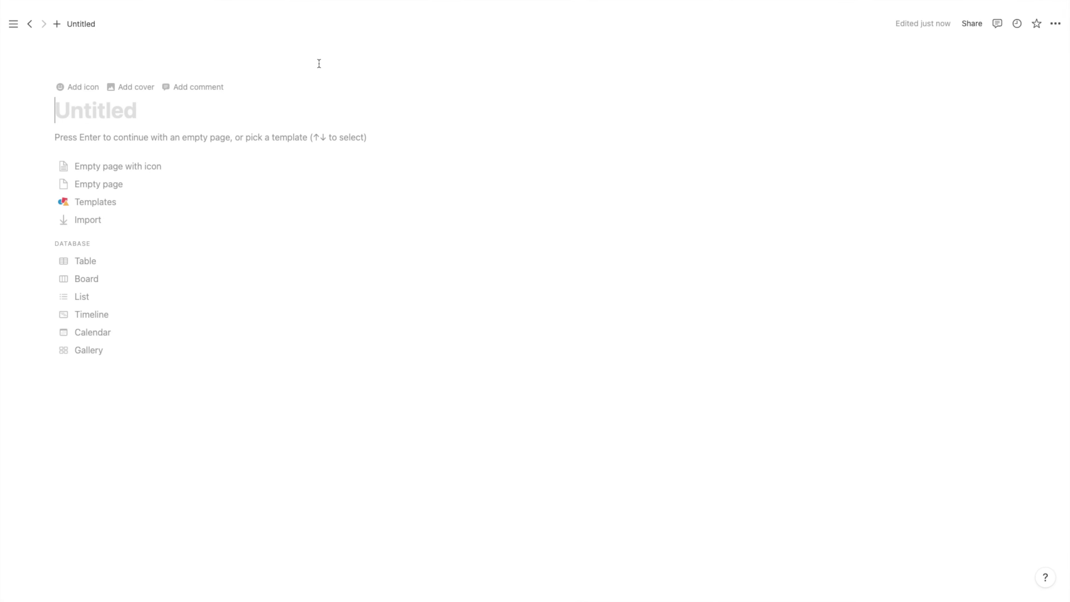
Step: Title the blank page Tasks and turn it into a table backed by a new database
text(TASKS)
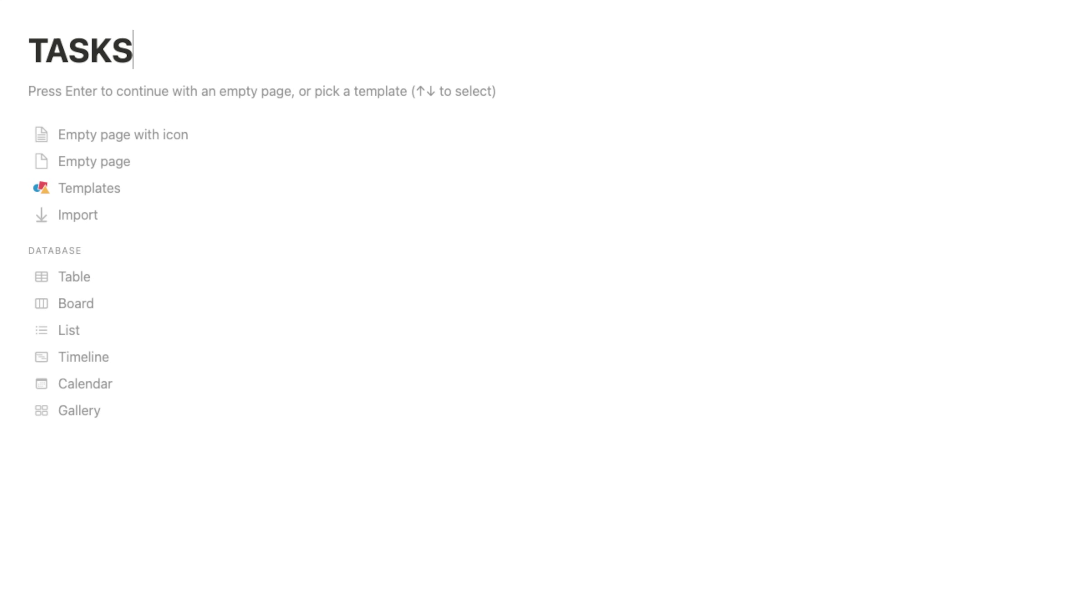
drag(46, 47, 252, 49)
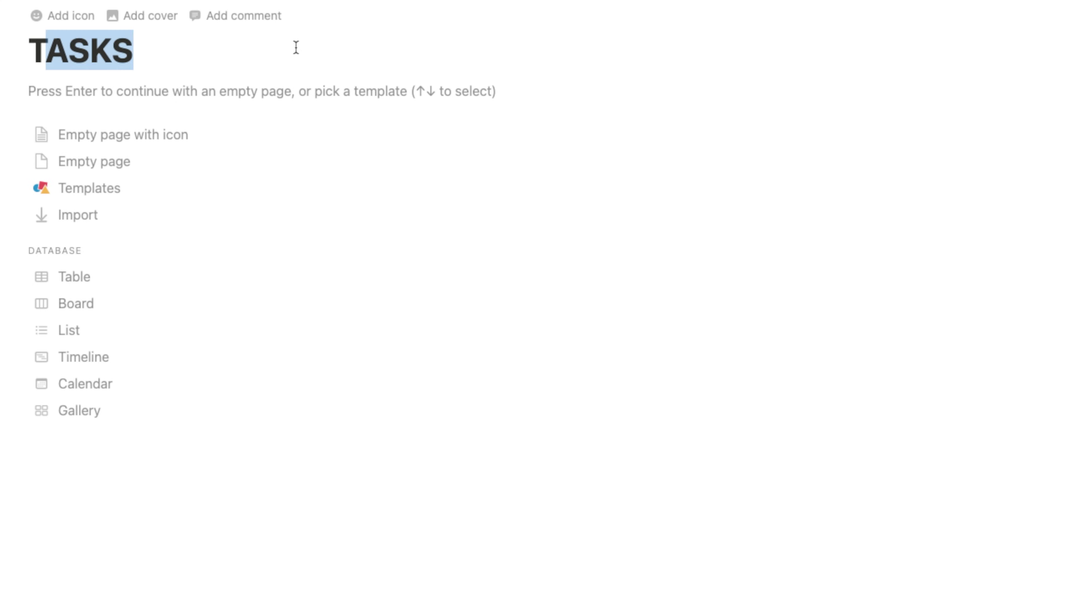
text(asks)
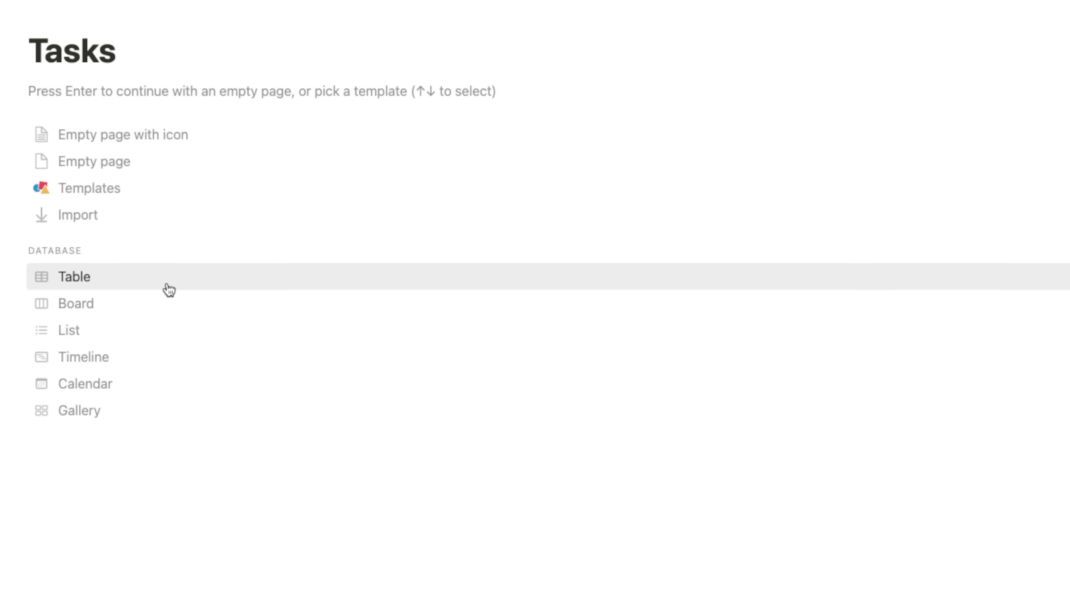
click(84, 277)
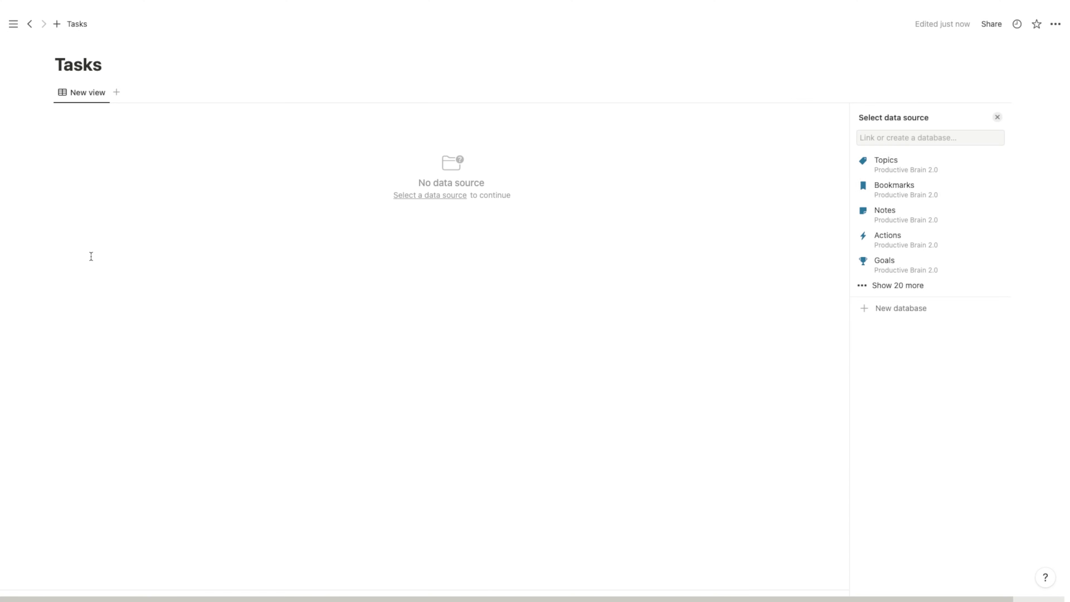
click(866, 308)
Step: Give the Tasks page a green checkmark icon
click(78, 47)
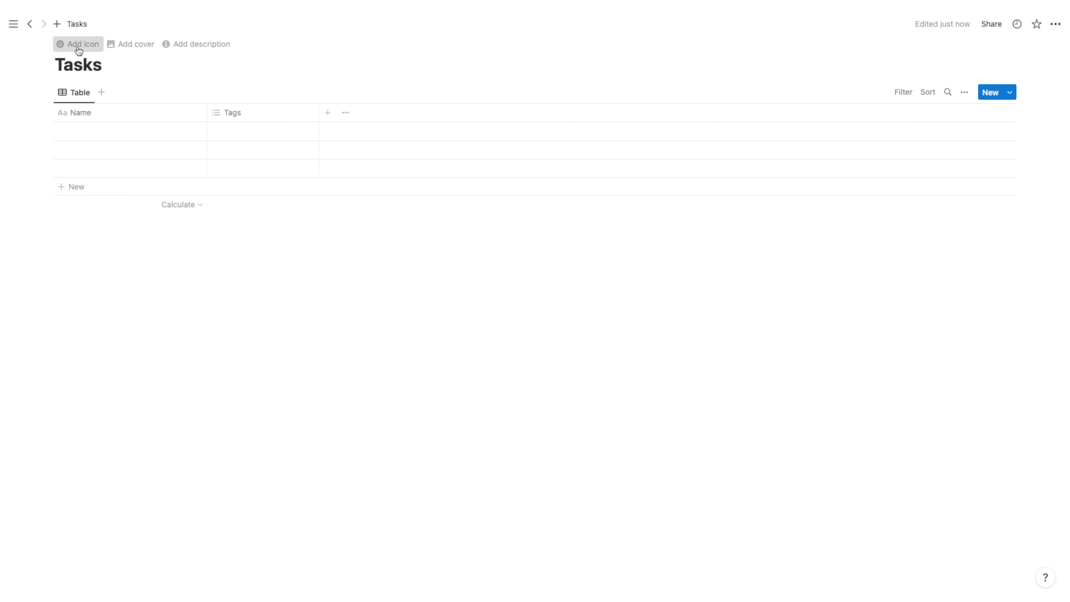
click(67, 68)
click(59, 88)
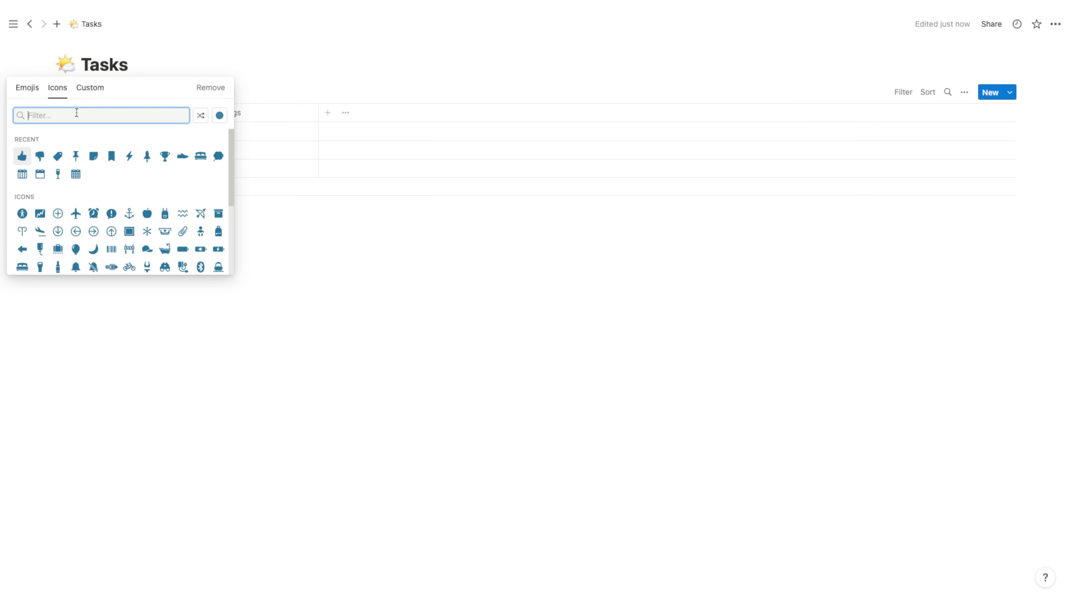
text(check)
click(40, 140)
click(220, 115)
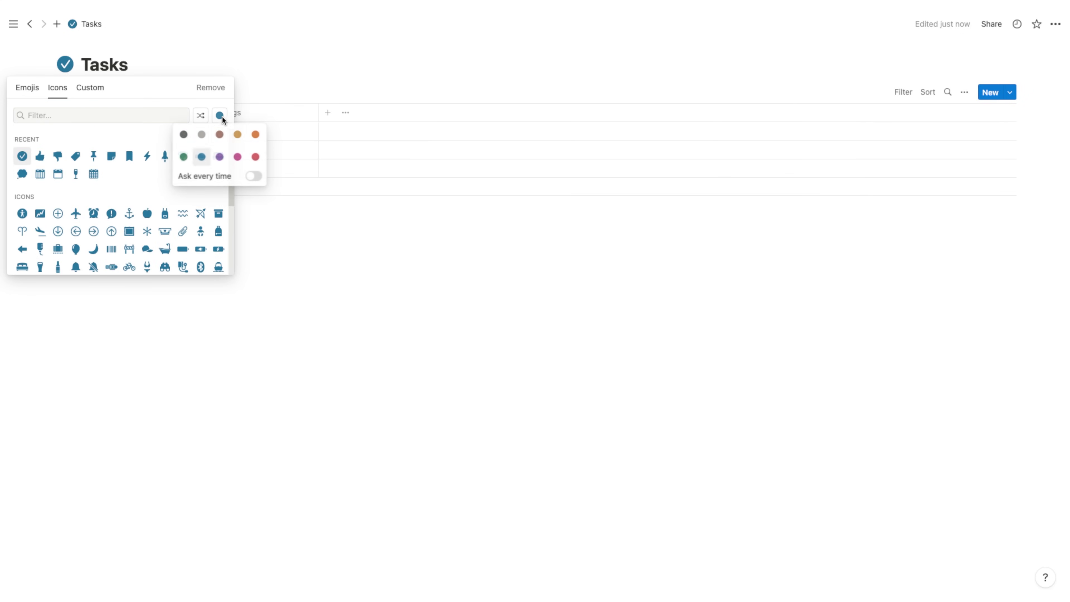
click(184, 157)
Step: Rename the Name column to Task and delete the Tags column
click(112, 114)
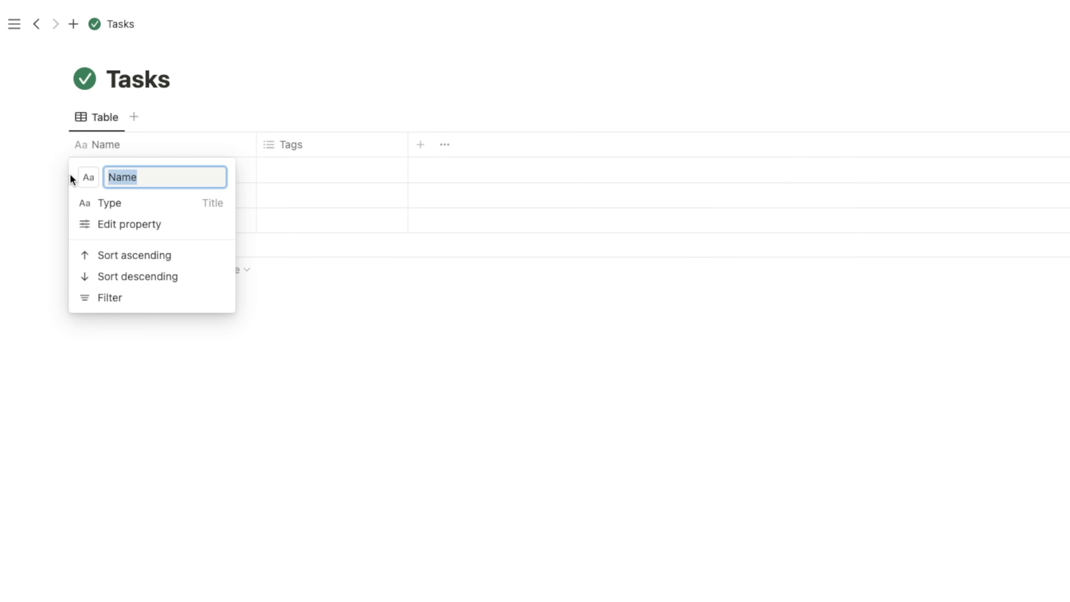
key(BackSpace)
text(Task)
key(Return)
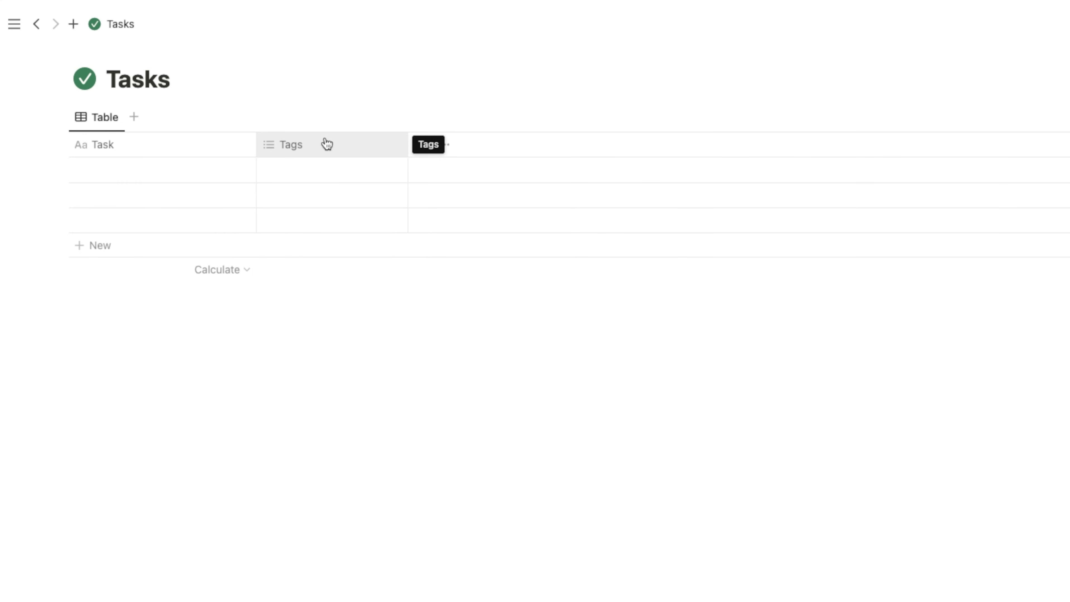
click(327, 144)
click(332, 340)
key(Return)
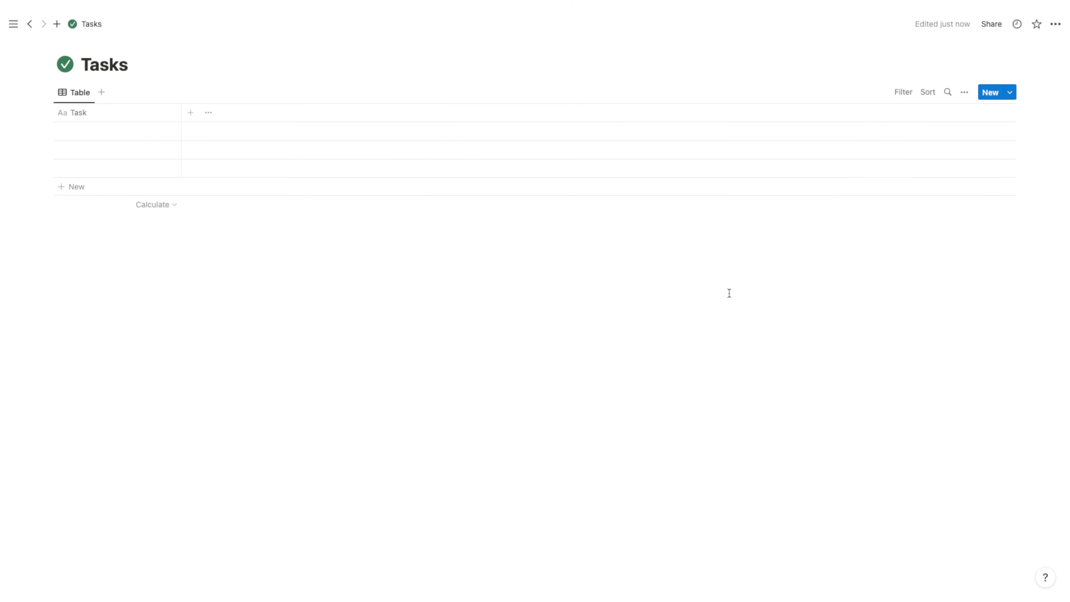
Step: Add a Status property to the Tasks table
click(191, 121)
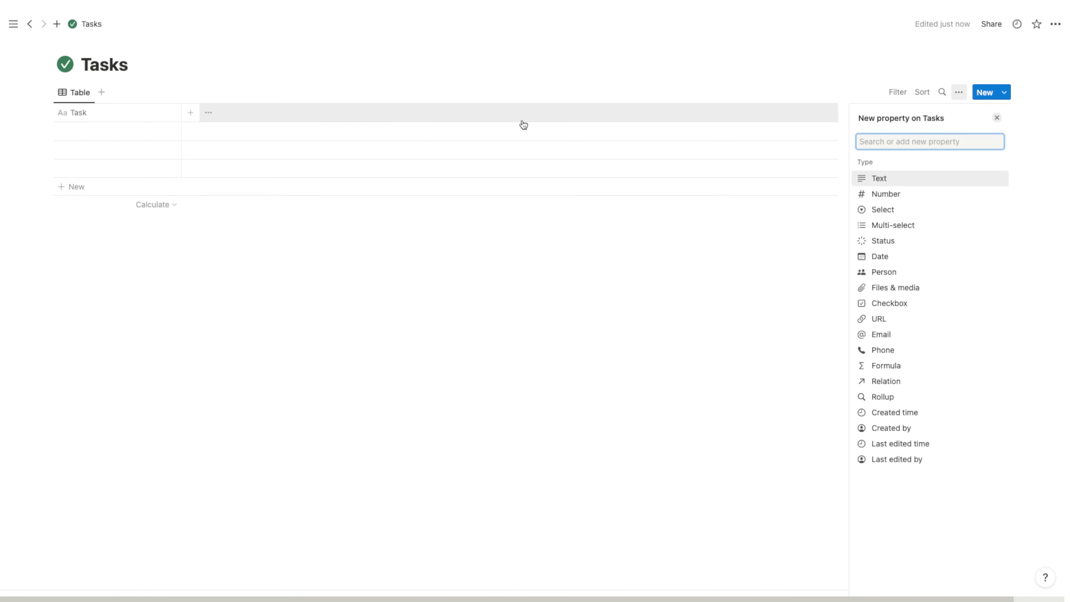
text(stat)
click(908, 185)
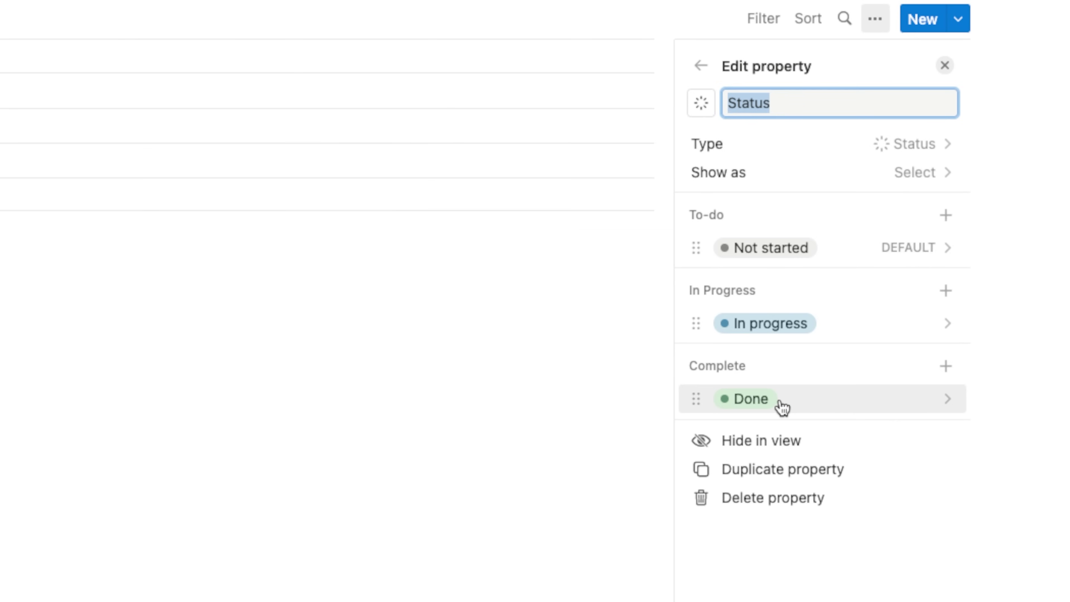
Step: Add an orange Stuck option to the In Progress group of the Status property and change the property's icon
click(946, 291)
text(Stuck)
key(Return)
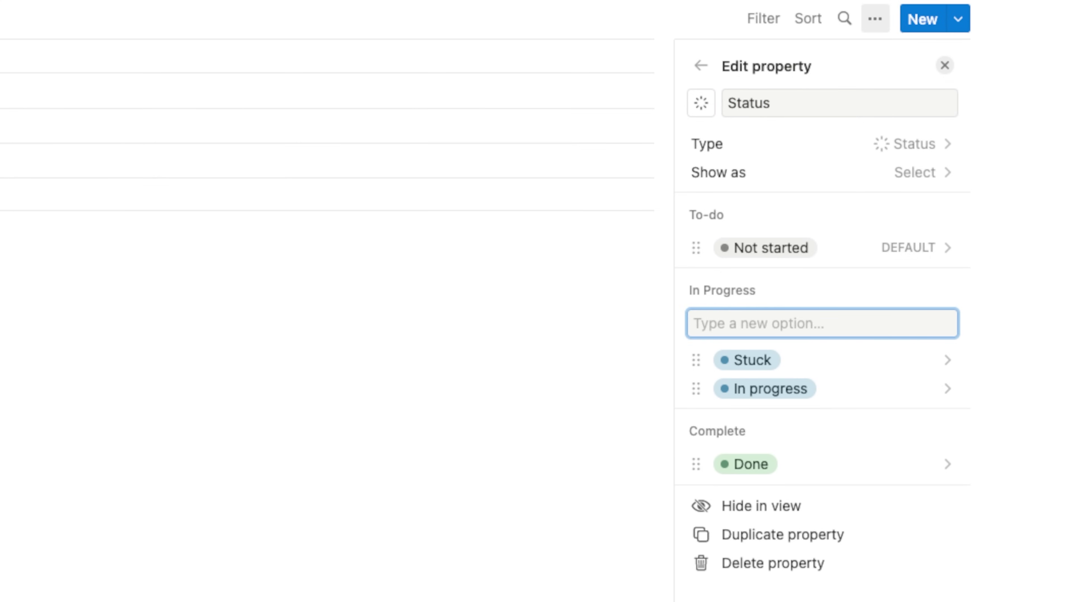
click(948, 360)
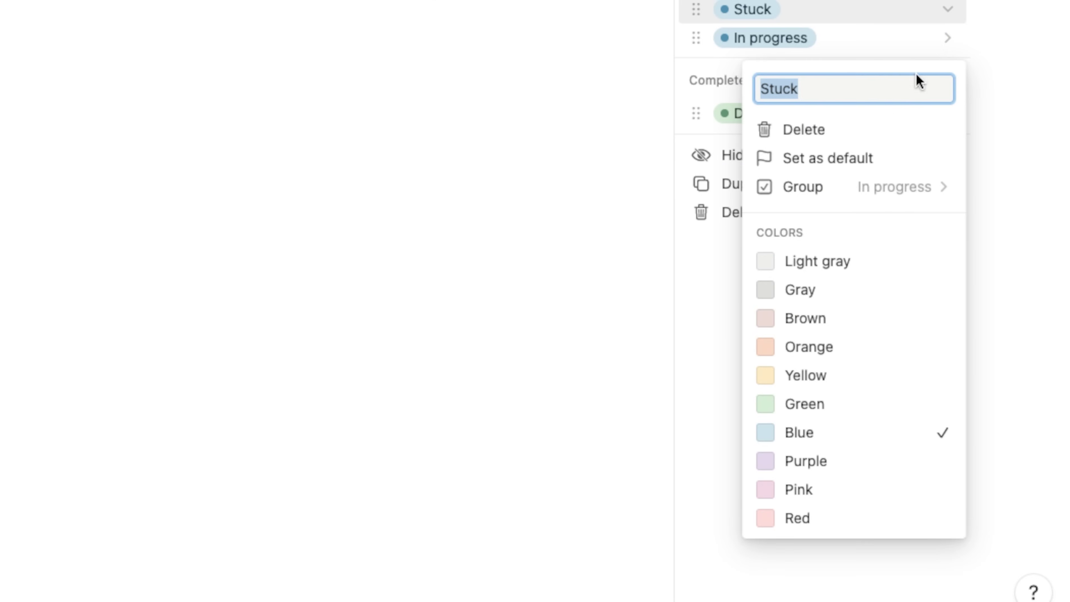
click(825, 349)
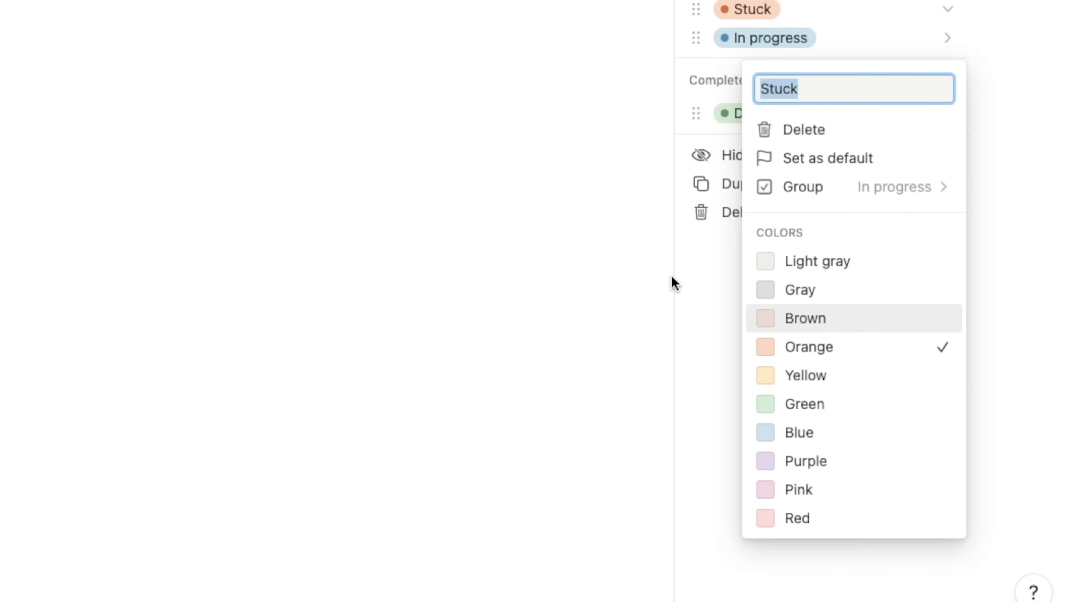
click(520, 178)
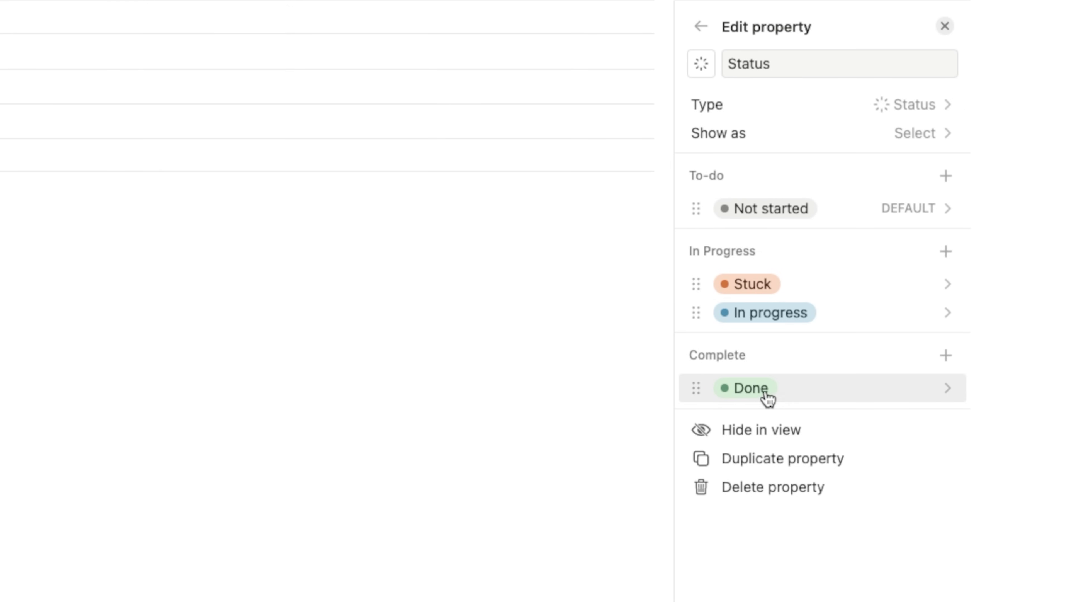
click(701, 64)
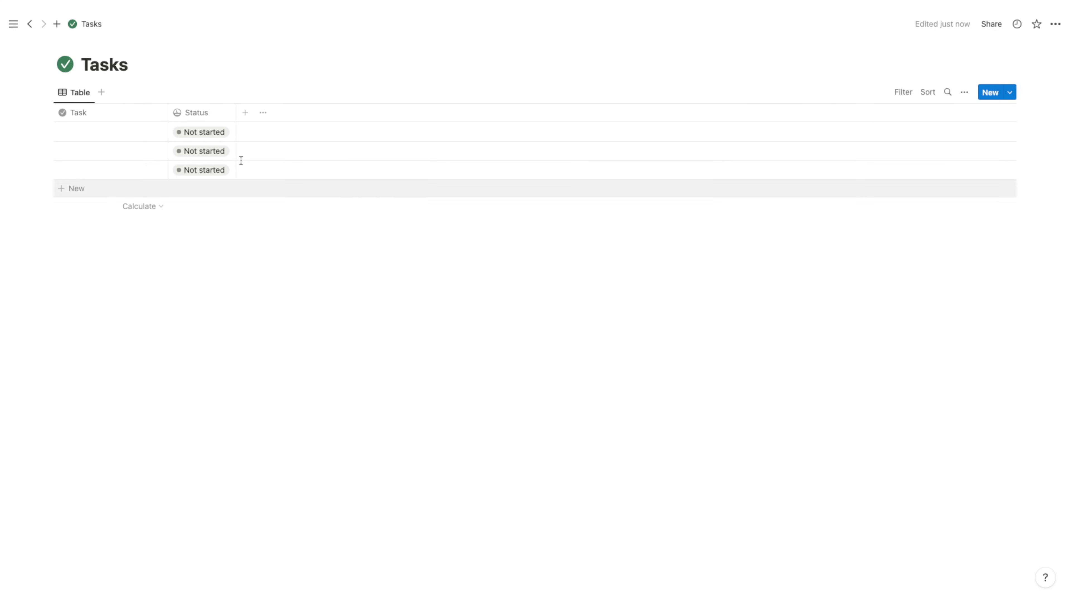
Step: Add a date property named Action Date and widen its column to fit a start and end date
click(247, 117)
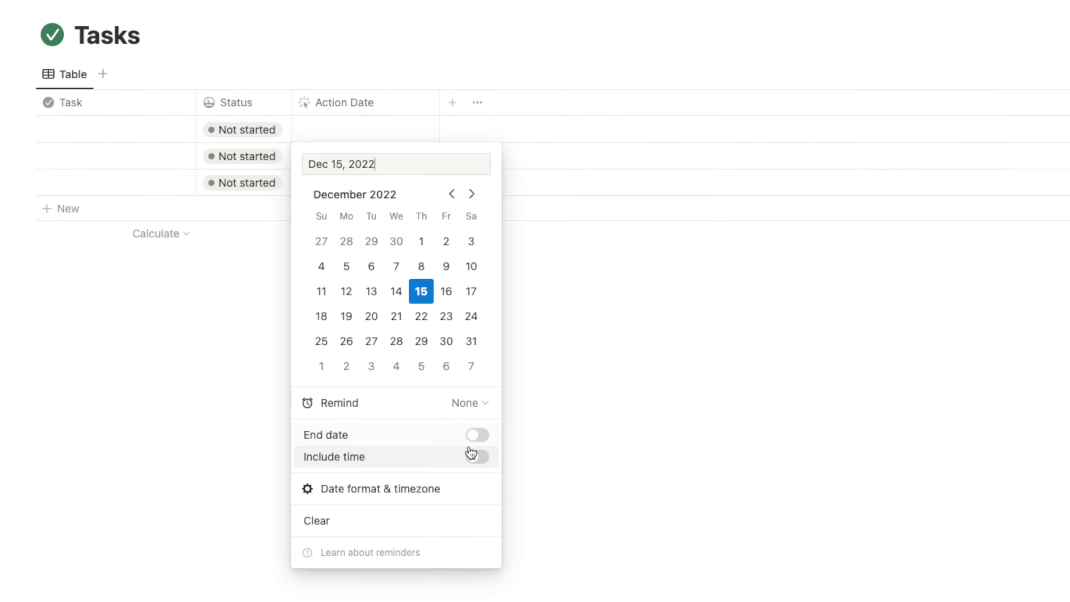
click(372, 353)
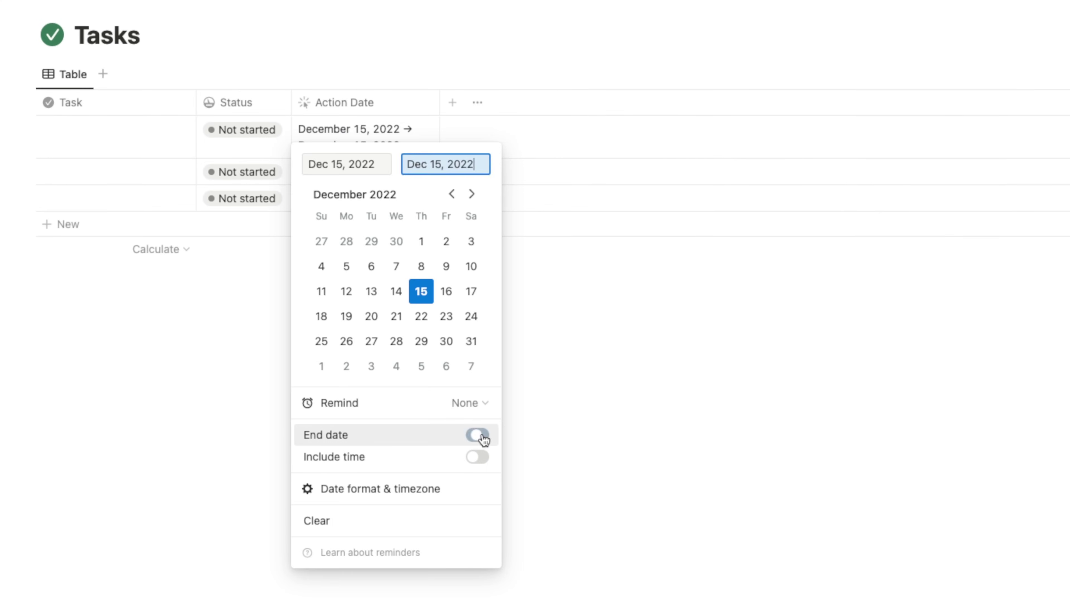
click(602, 442)
drag(440, 103, 546, 108)
Step: Delete the three untitled placeholder rows from the Tasks table
click(466, 131)
right_click(466, 132)
click(539, 178)
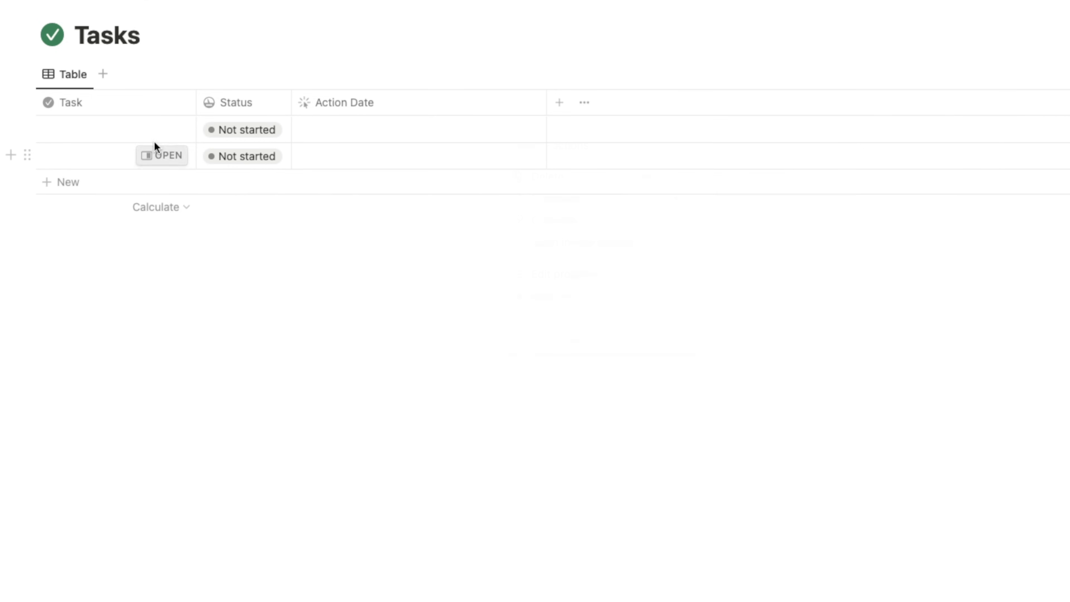
click(30, 127)
click(117, 65)
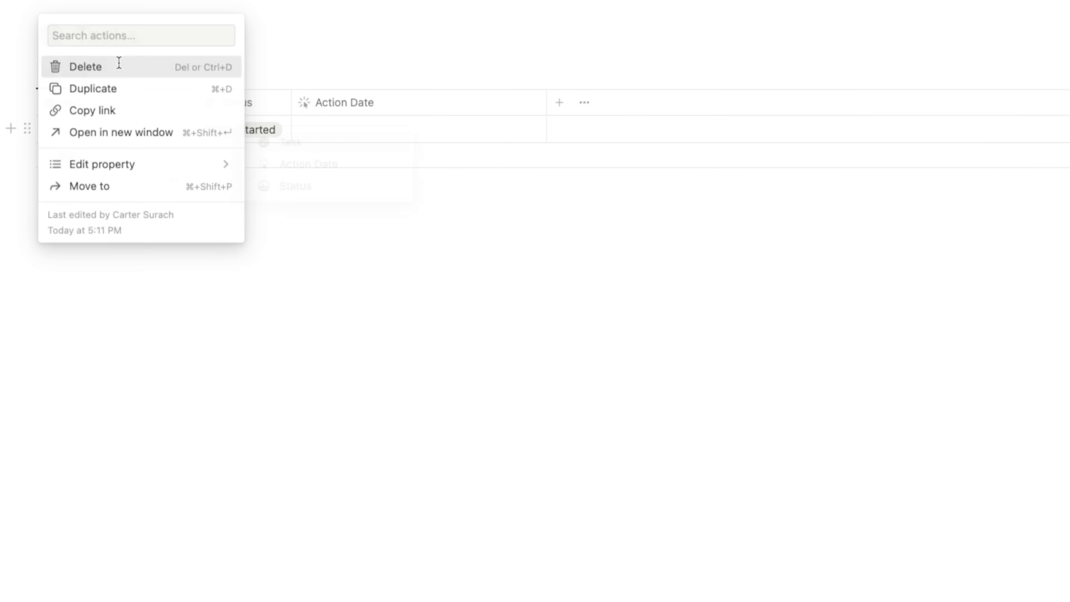
click(30, 129)
click(110, 69)
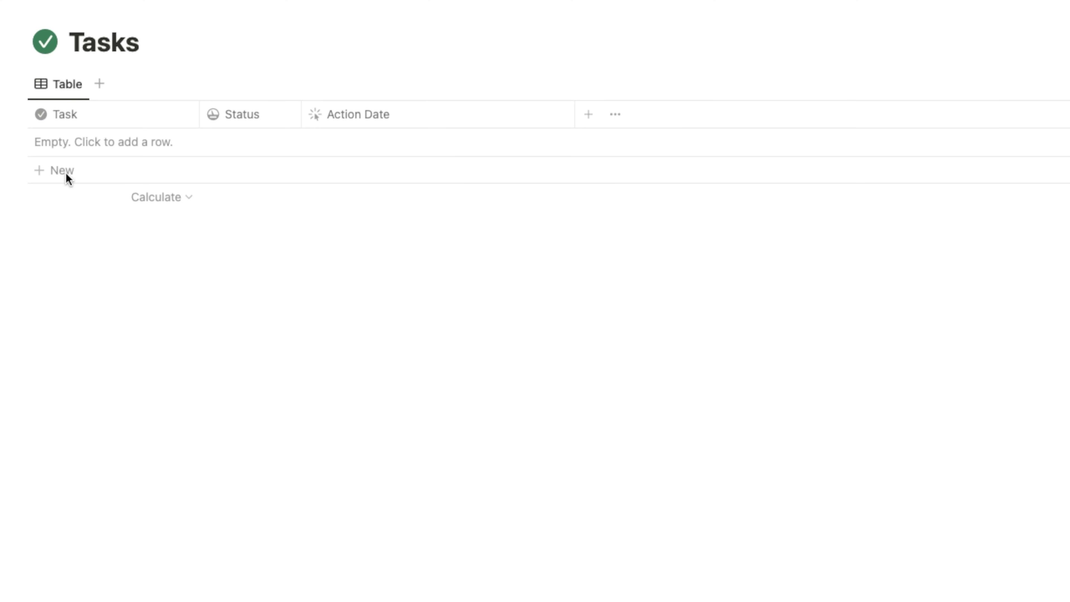
Step: Add a task named "Paint the wall" and narrow the Task column
click(63, 169)
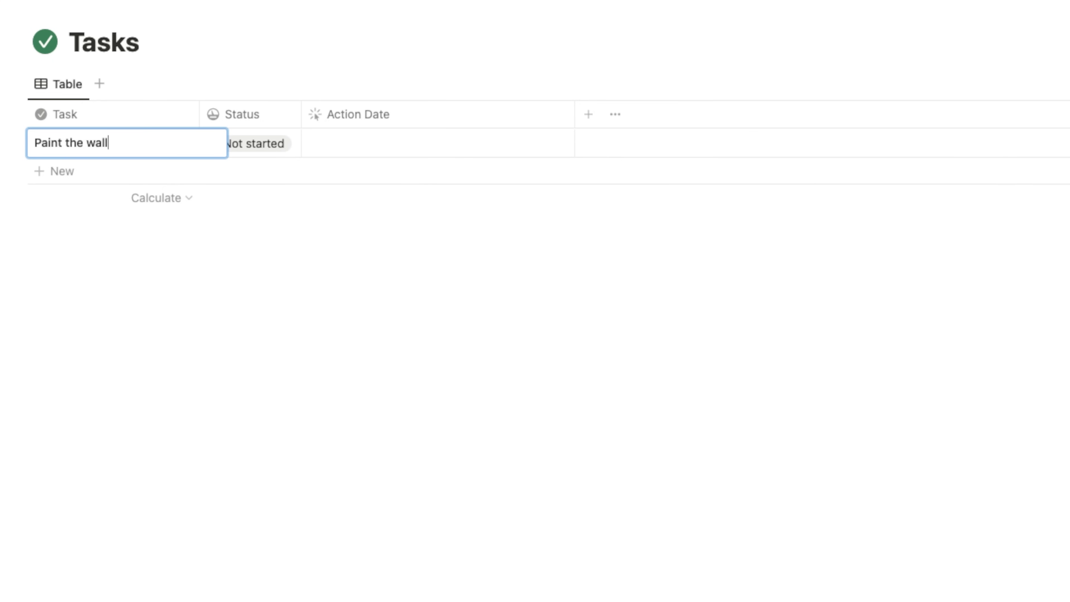
key(Escape)
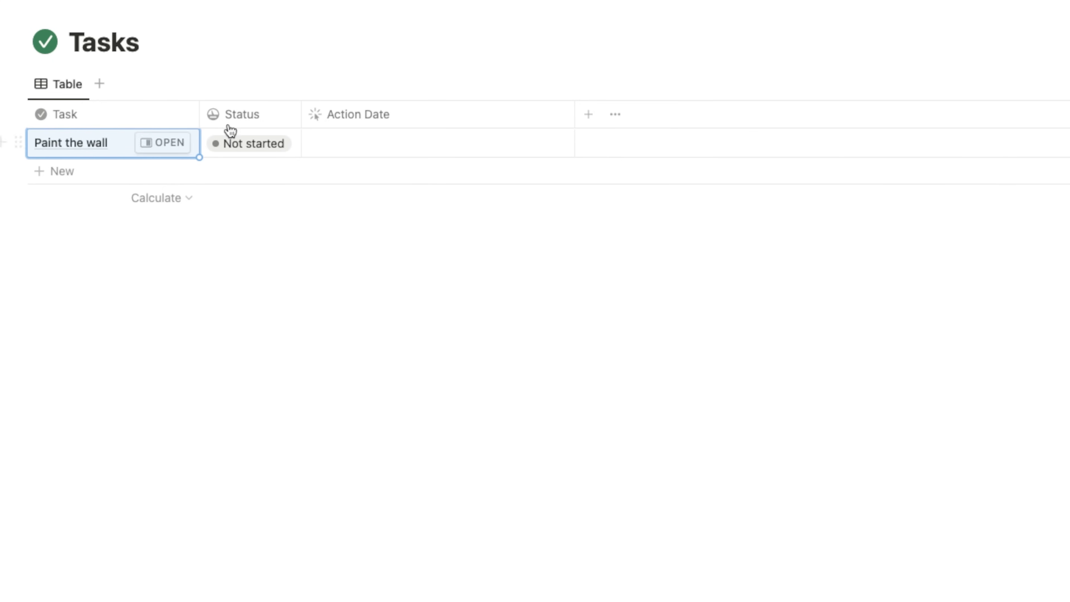
drag(197, 111, 173, 110)
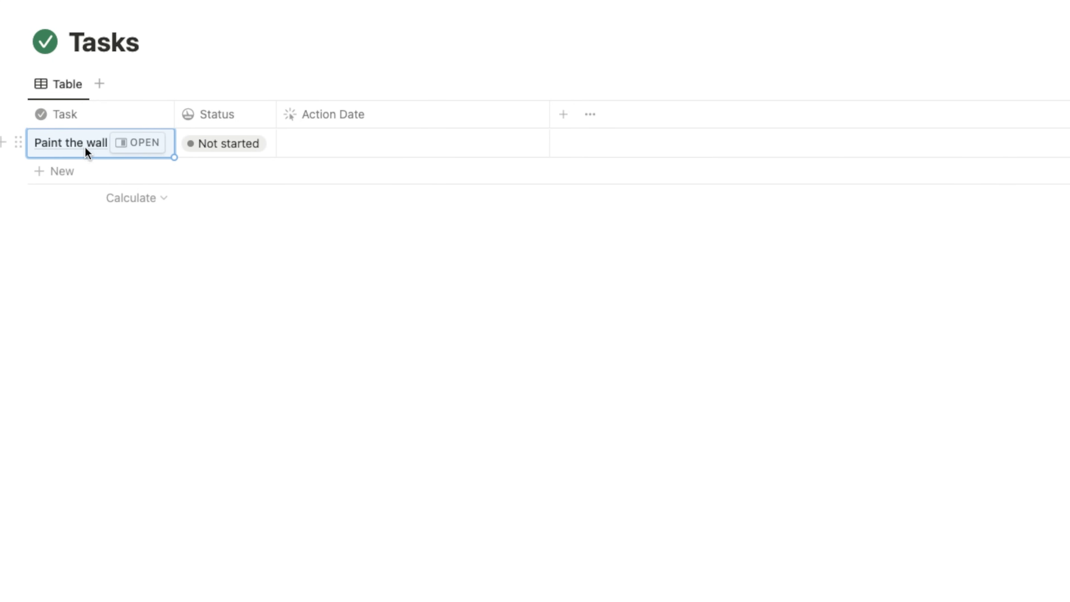
Step: Set the "Paint the wall" task's Action Date to December 15 through December 22, 2022 and its Status to In progress
click(370, 141)
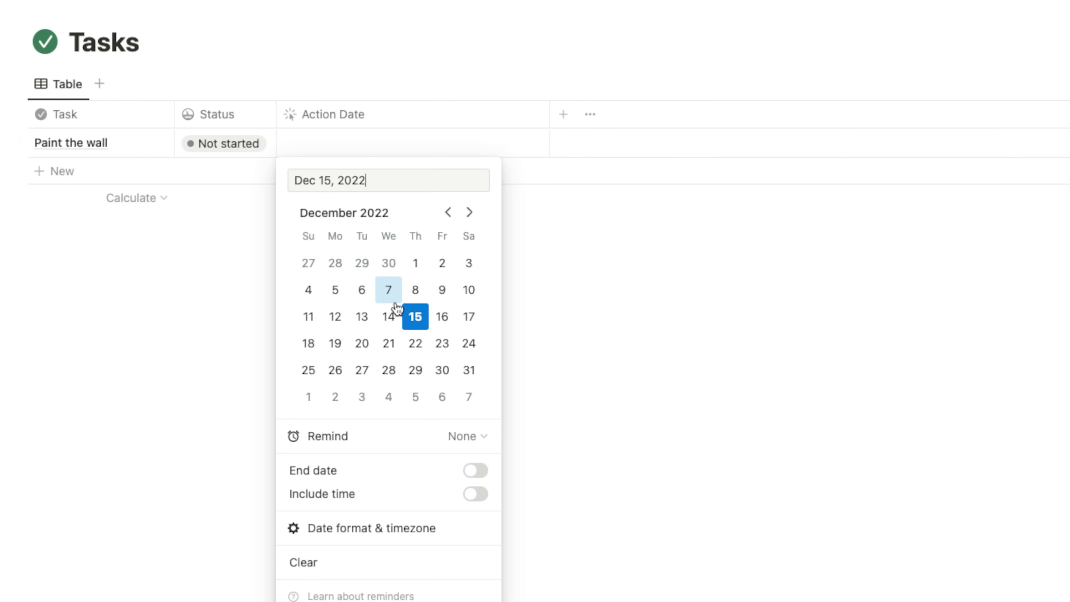
click(481, 478)
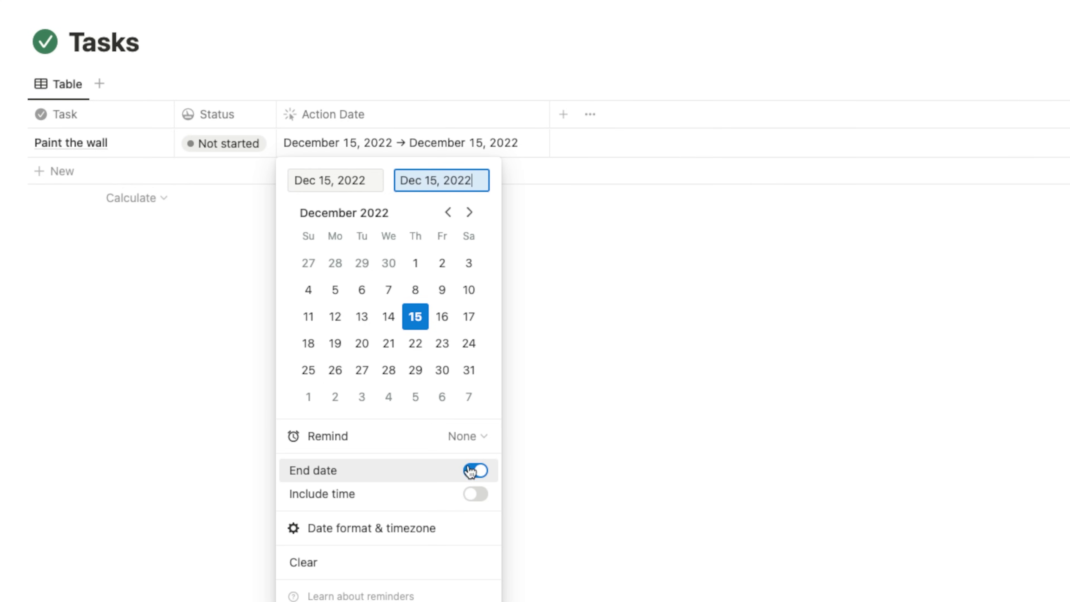
click(421, 352)
click(679, 382)
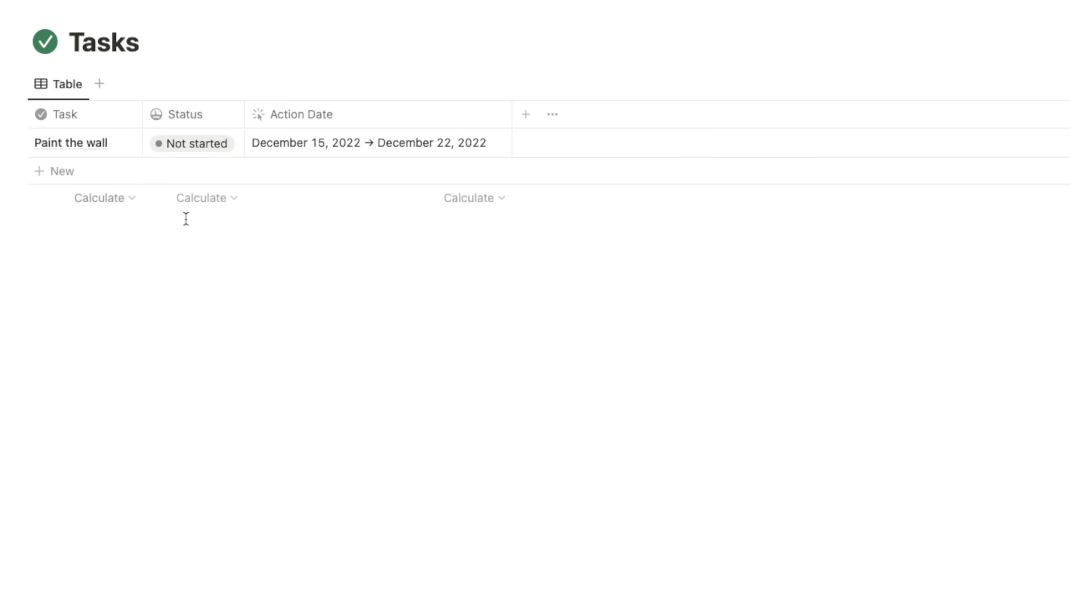
click(204, 146)
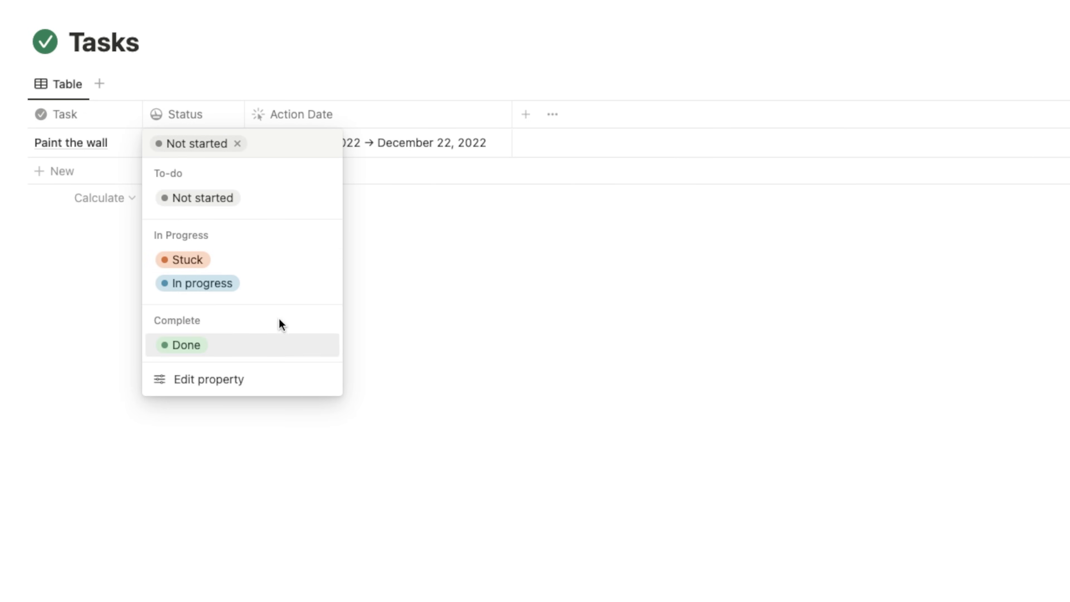
click(257, 290)
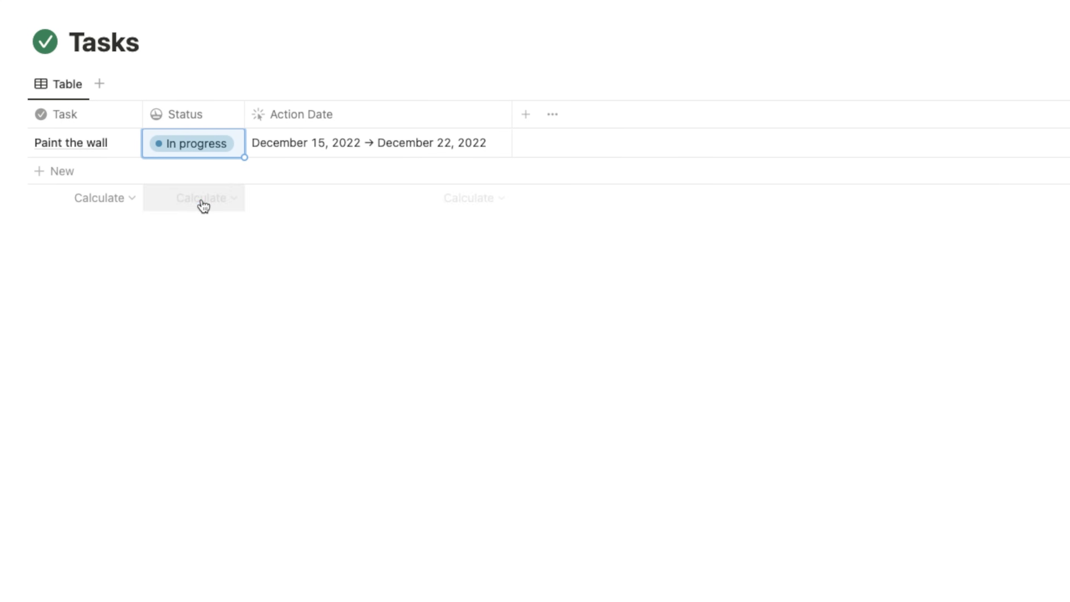
Step: Try the Done status on the "Paint the wall" task and set its Status to Not started
click(207, 146)
click(221, 342)
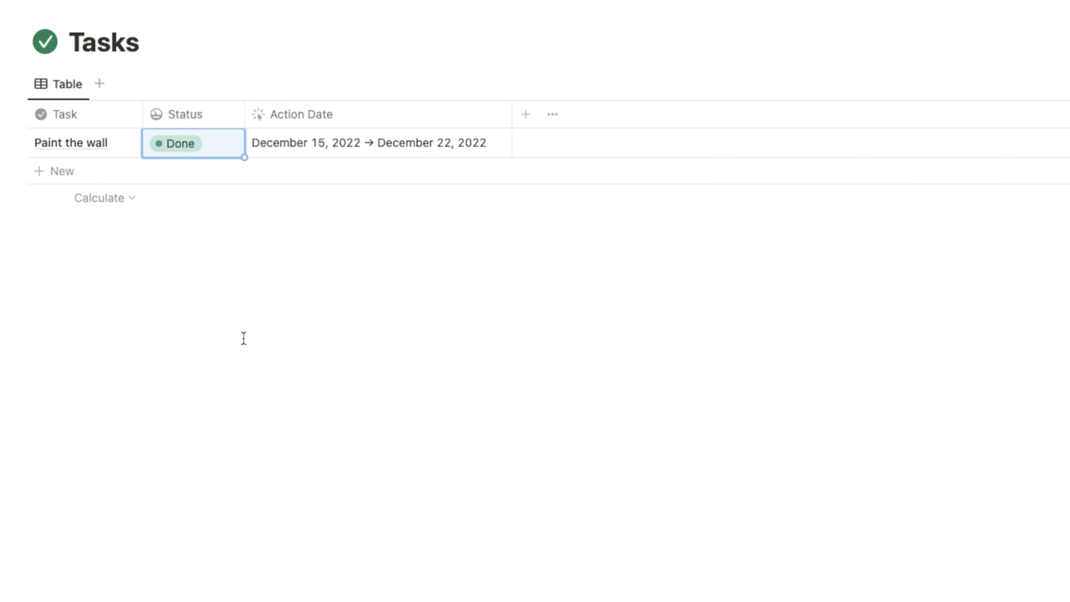
click(206, 152)
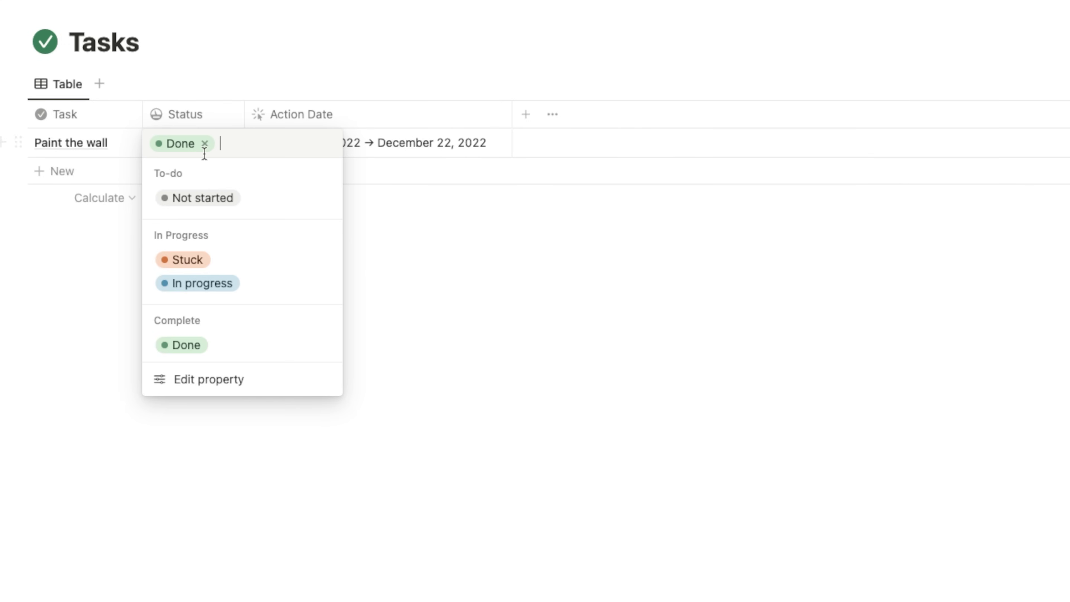
click(210, 199)
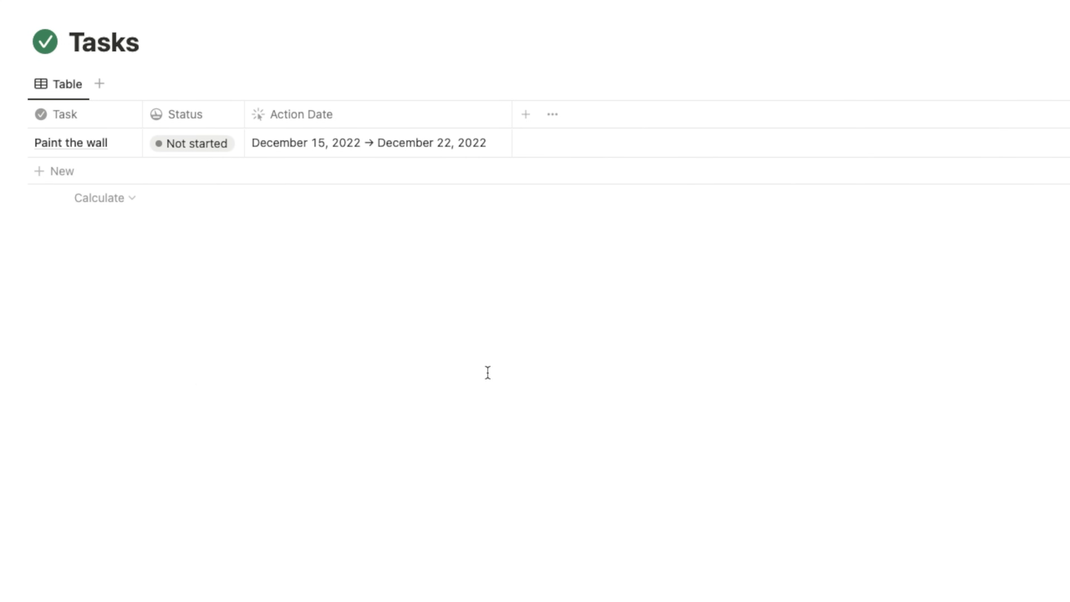
Step: Enable sub-items for the Tasks database, naming the parent item property Project and the sub-item property Task
click(910, 89)
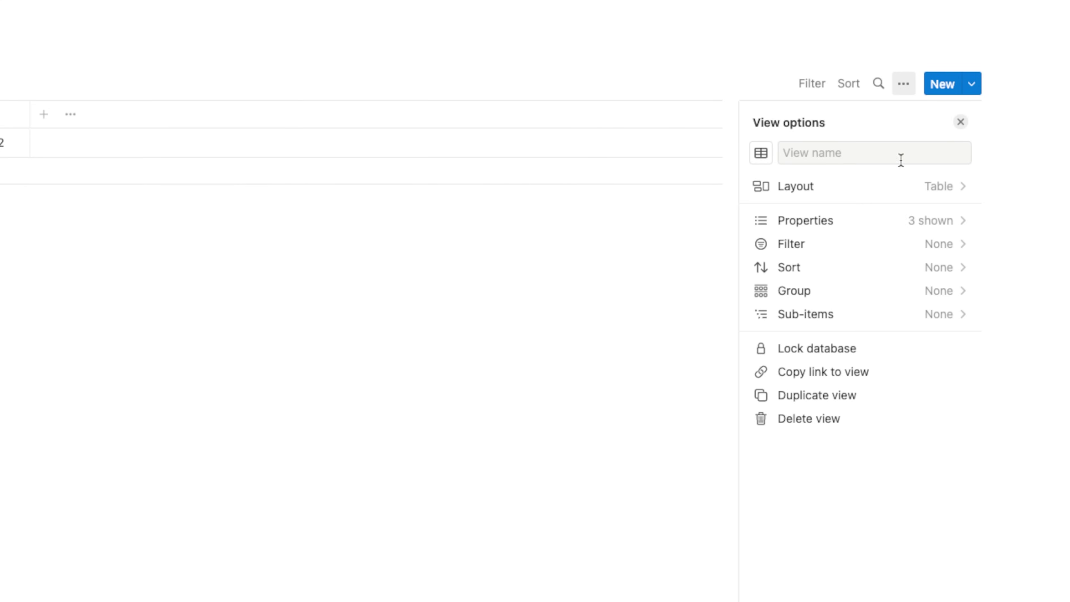
click(883, 320)
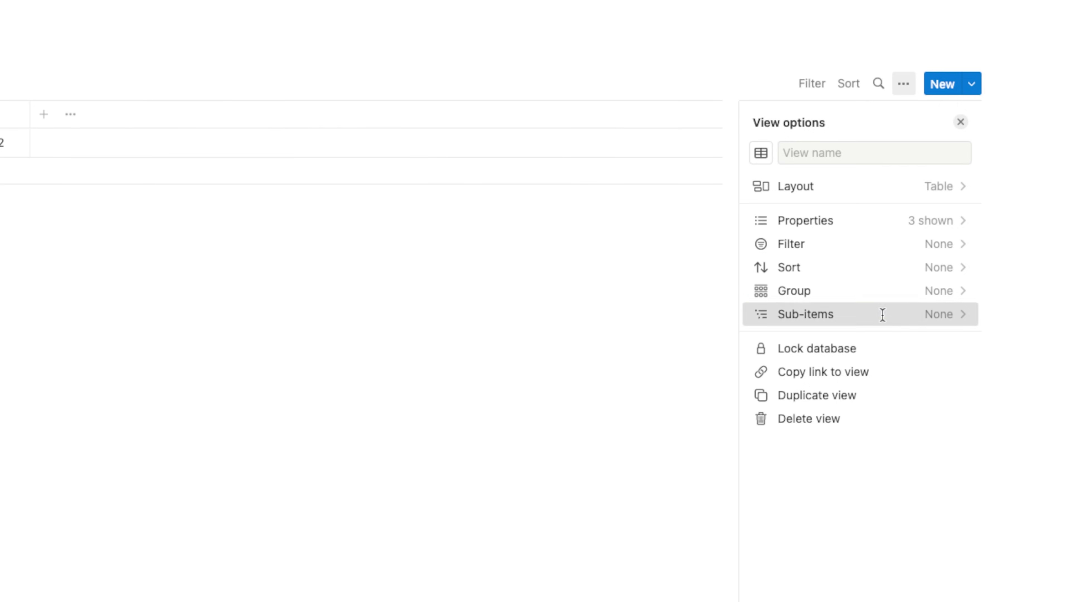
key(Tab)
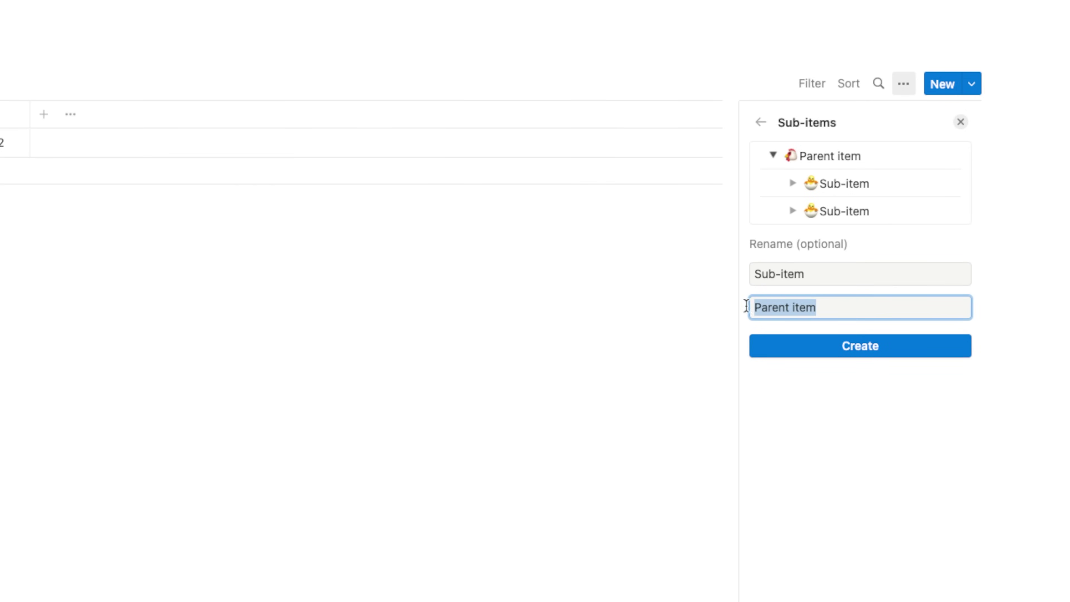
text(Ta)
key(BackSpace)
key(BackSpace)
text(Project)
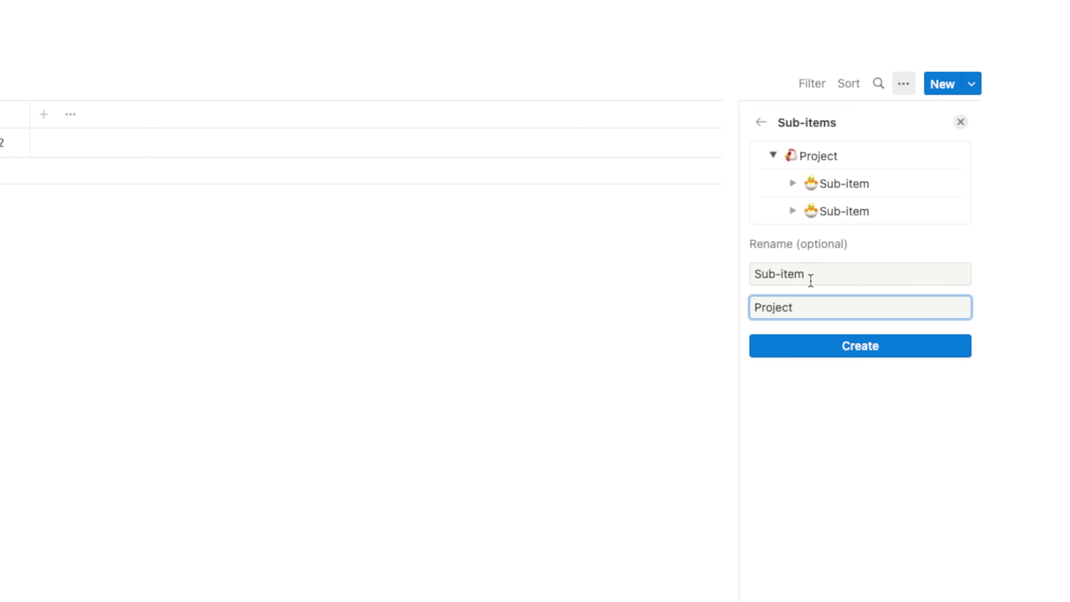
drag(811, 279, 759, 275)
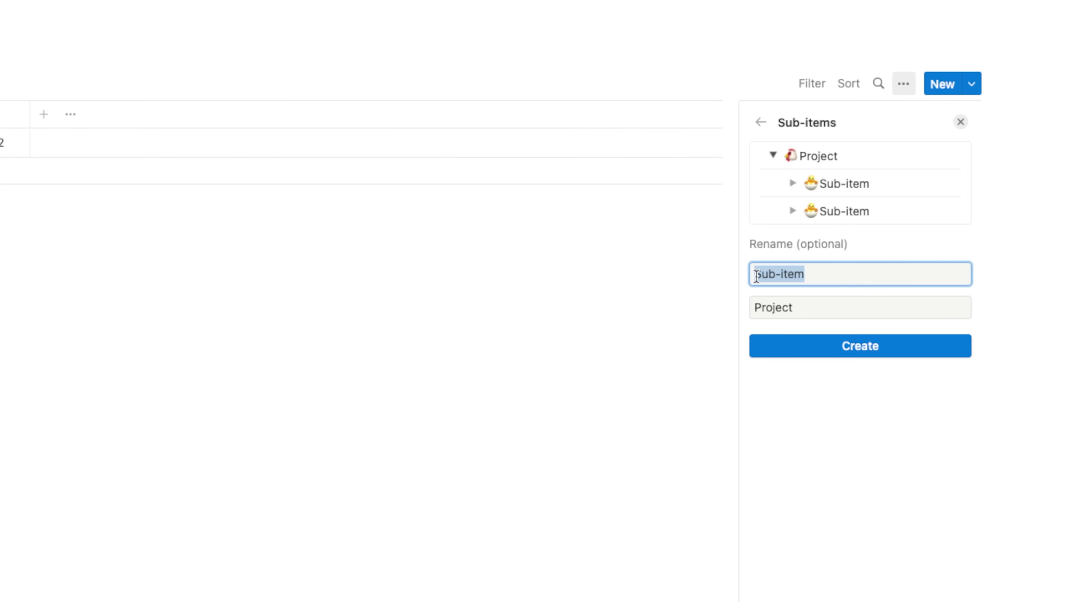
text(Task)
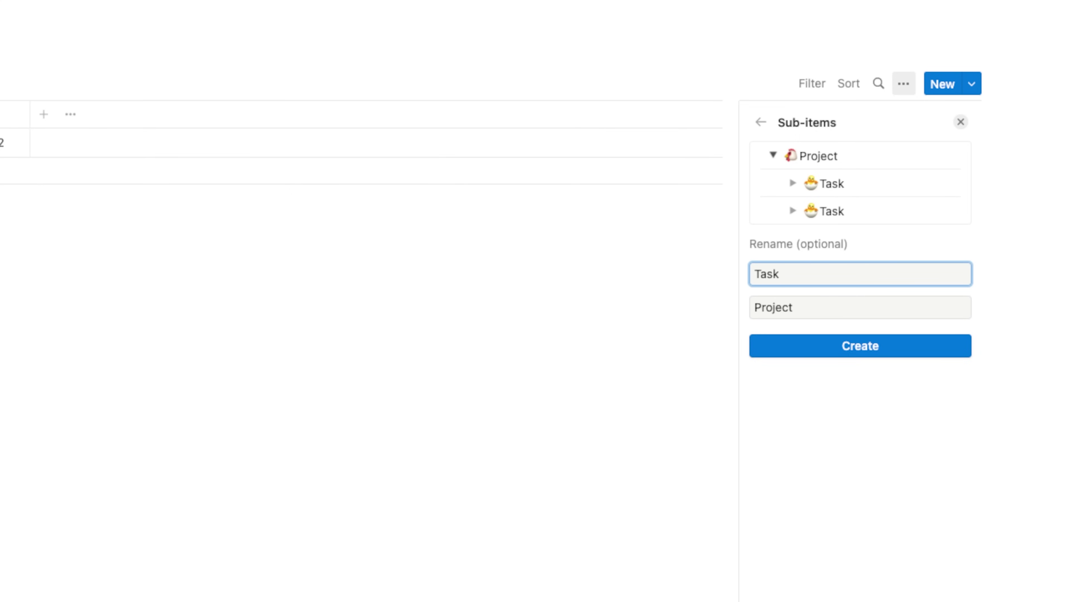
click(880, 351)
key(Escape)
Step: Narrow the Project and Task 1 relation columns
drag(650, 116, 643, 115)
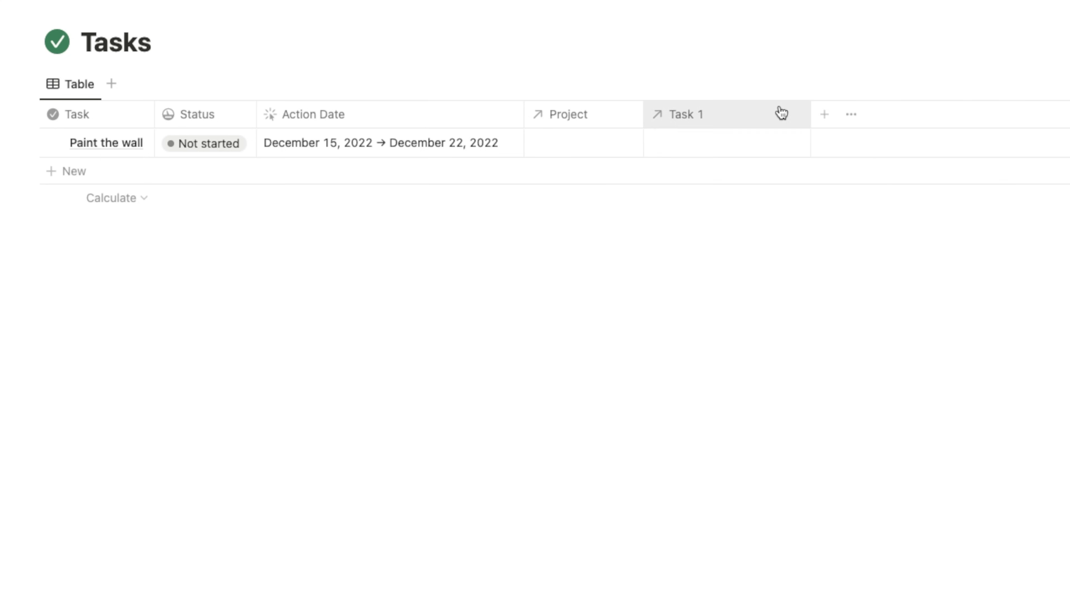
drag(810, 113, 777, 113)
drag(642, 113, 640, 113)
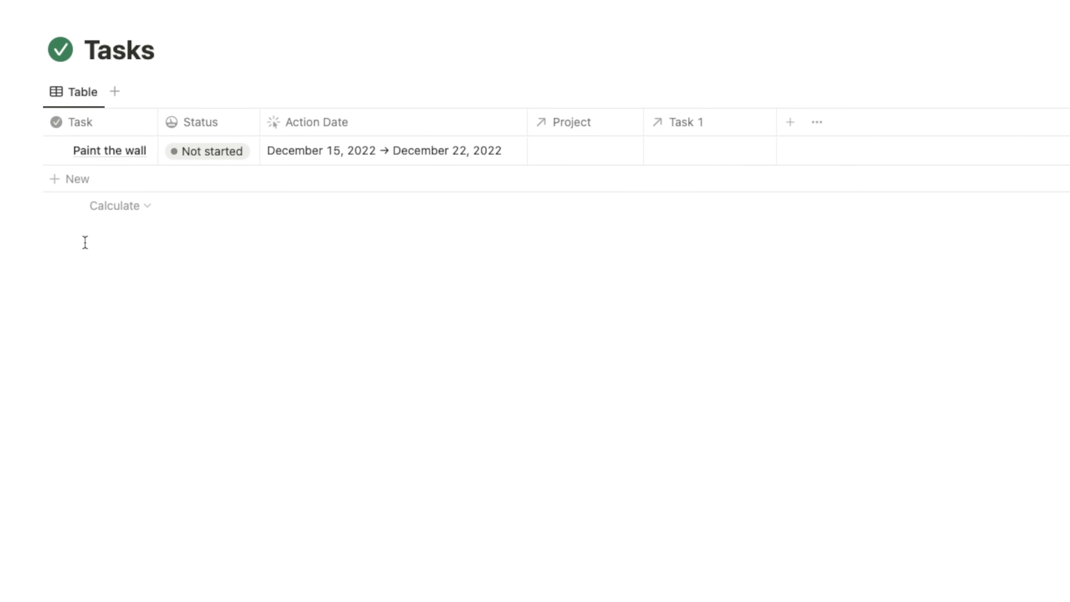
Step: Add a sub-item under "Paint the wall", trying the placeholder name "asdfasdf" and clearing it
click(56, 151)
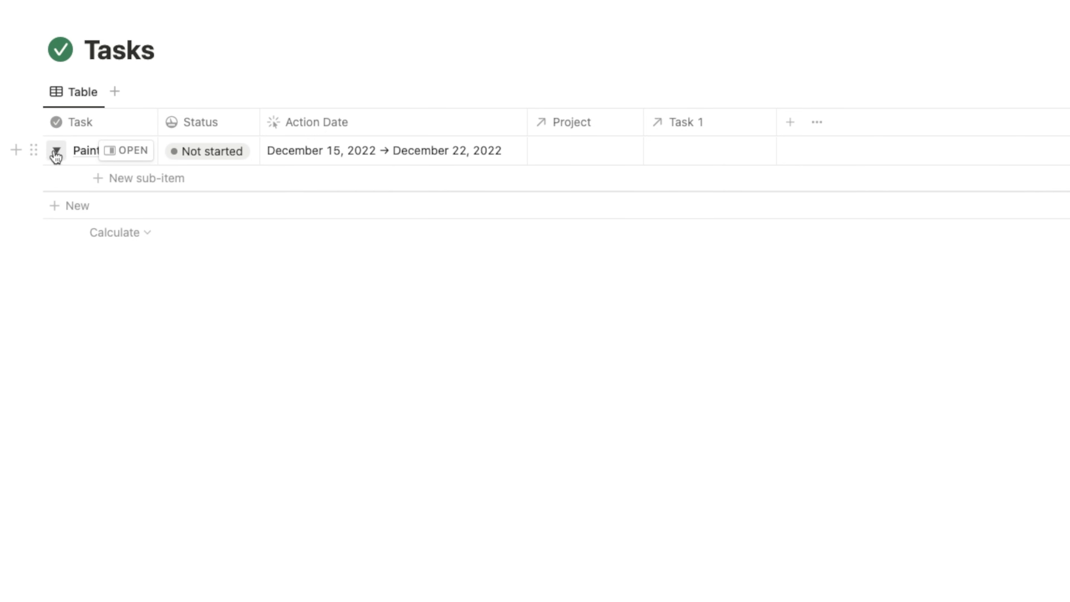
click(103, 179)
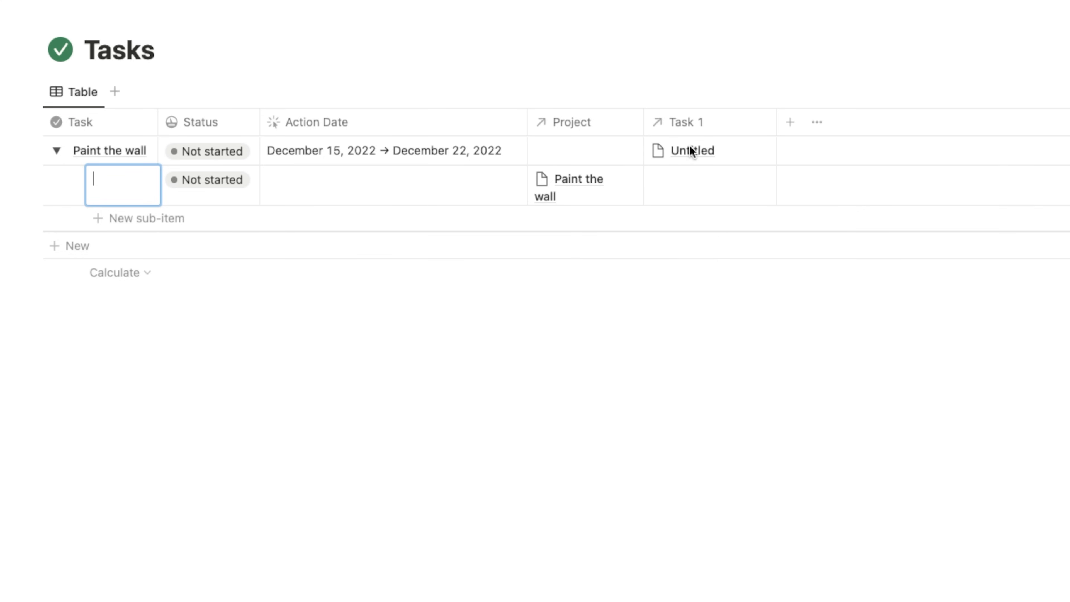
text(asdfasdf)
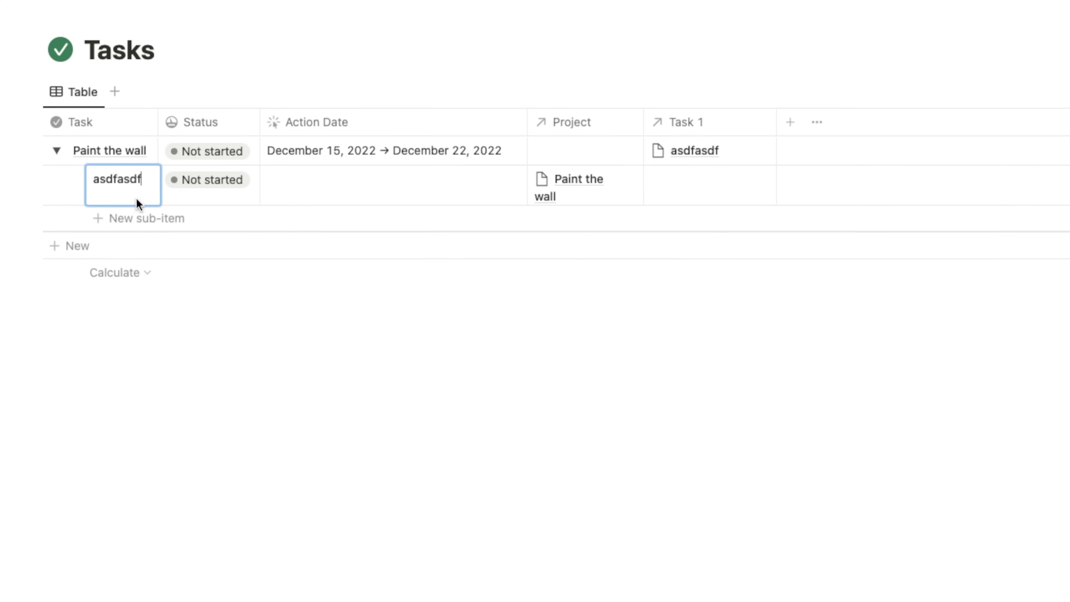
drag(144, 180, 89, 183)
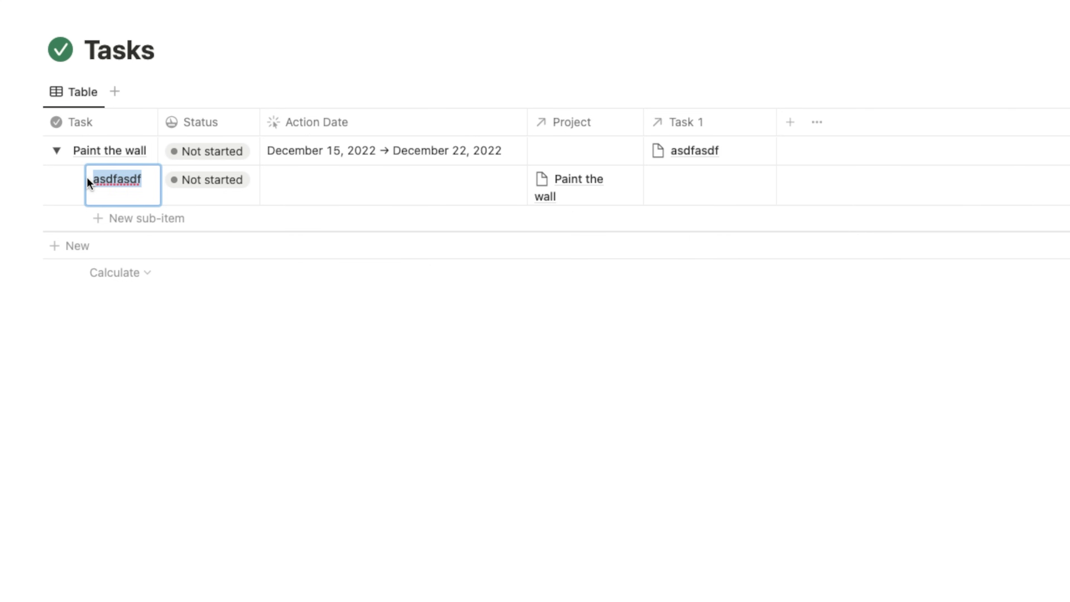
key(BackSpace)
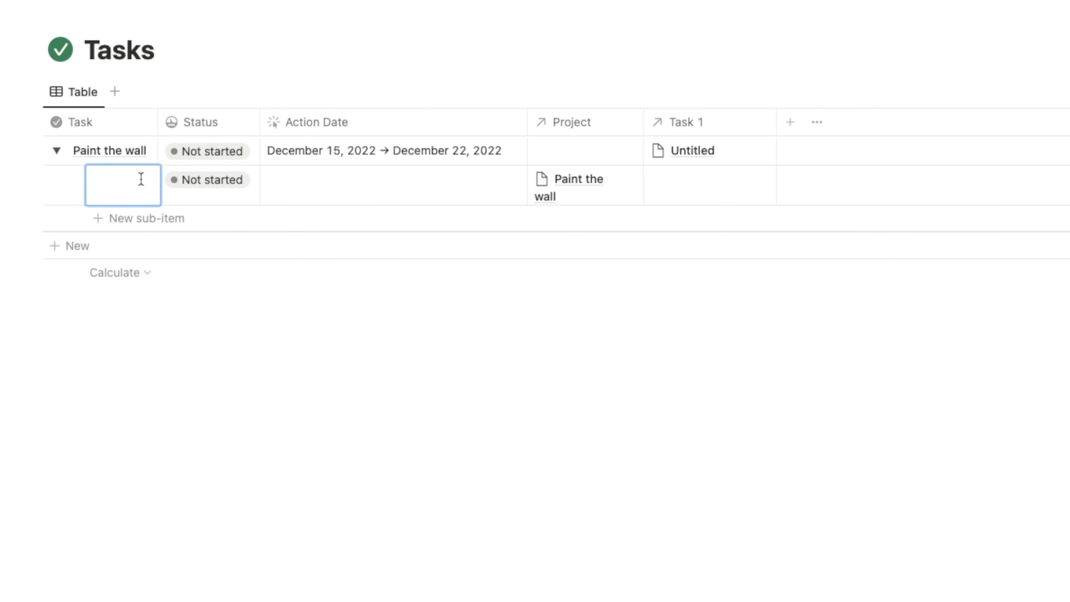
Step: Name the sub-item Hang Drywall, add Mud Drywall and Sand Drywall sub-items, and collapse and re-expand their parent task
text(Hang Drywall)
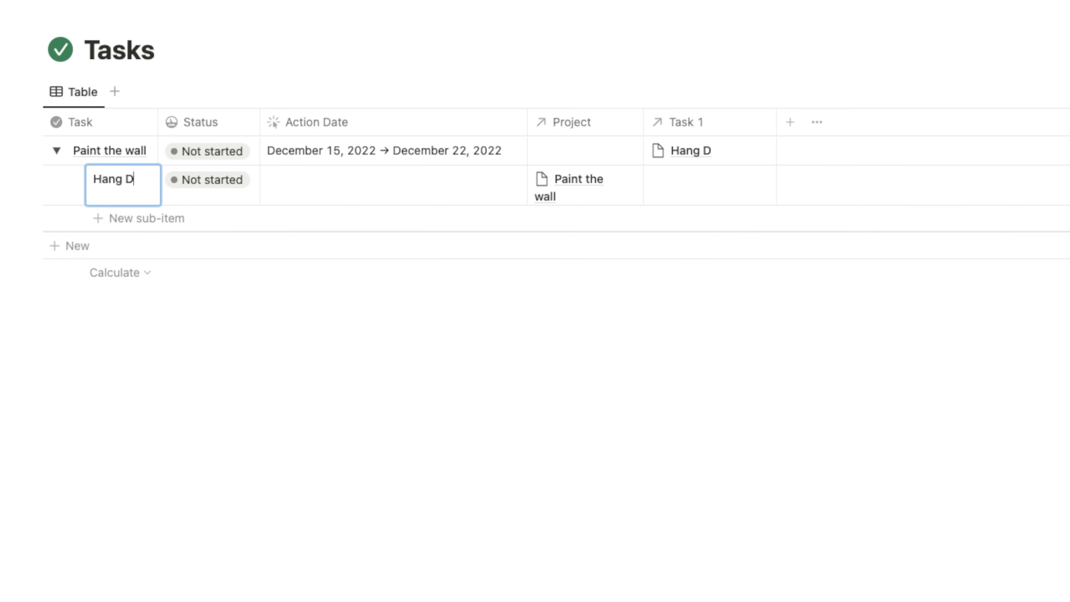
click(133, 227)
text(Mud Drywall)
click(133, 276)
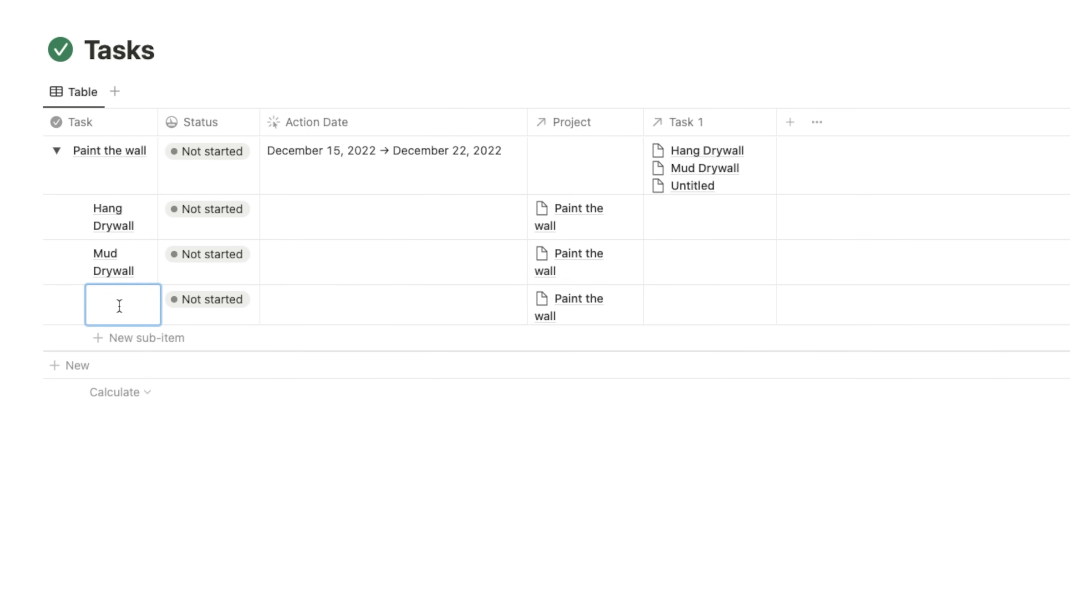
text(Sand Drywall)
key(Escape)
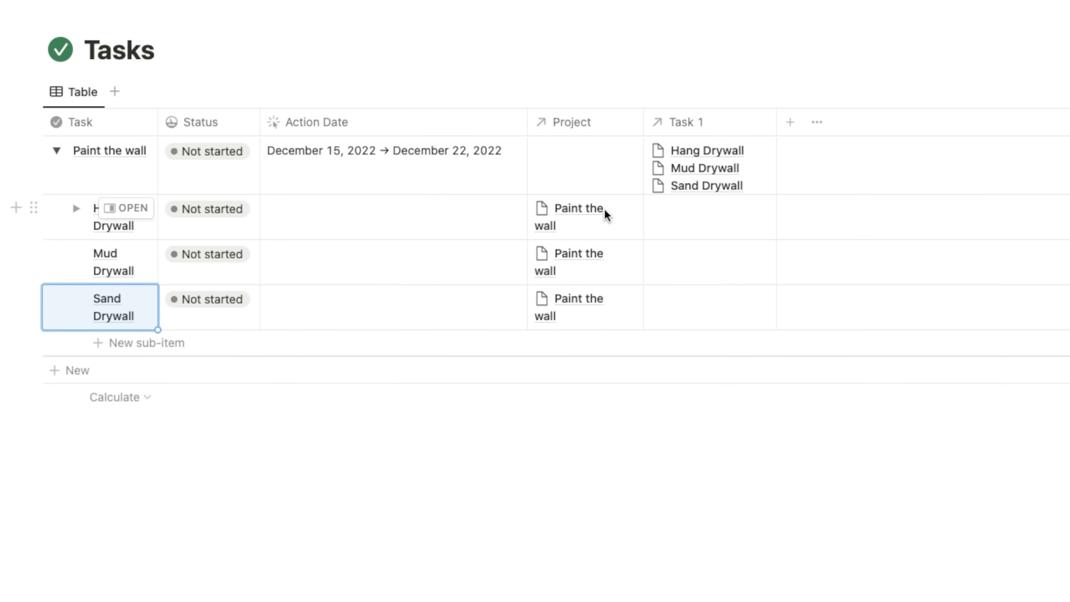
click(57, 151)
click(57, 152)
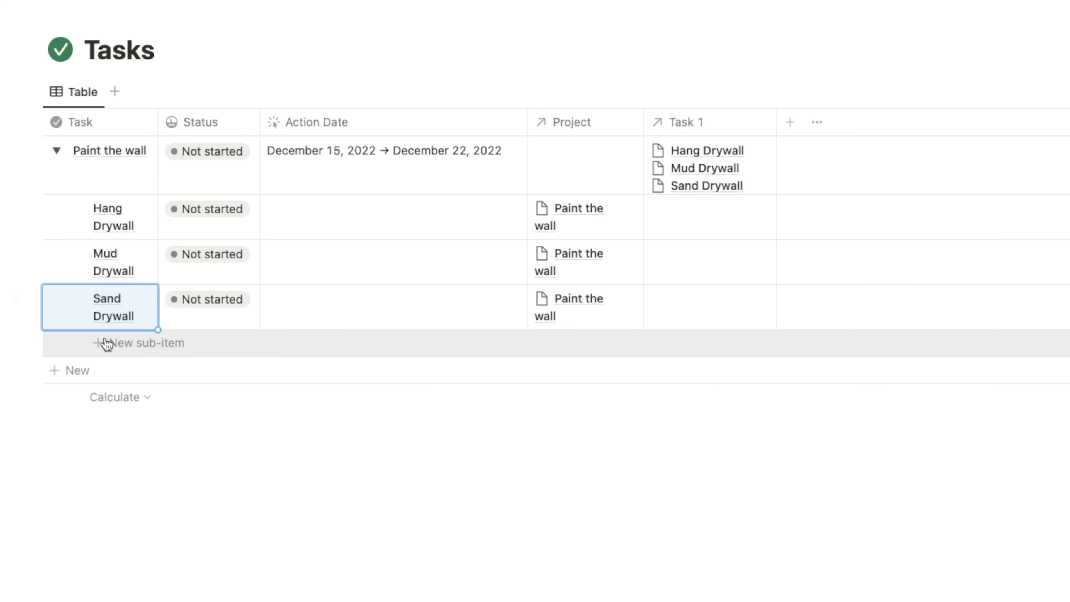
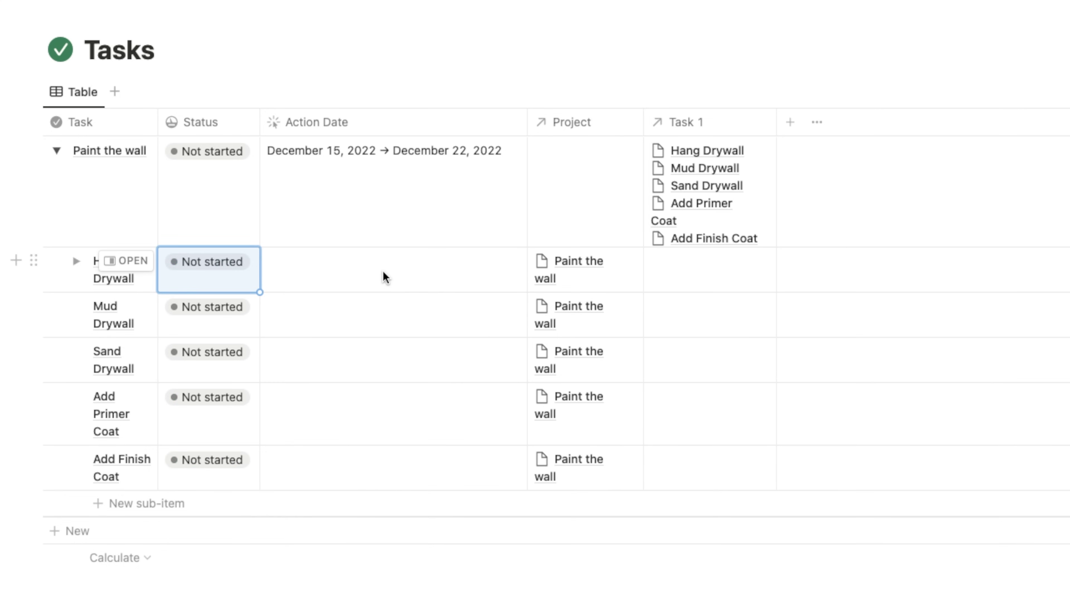
Step: Widen the Project and Task 1 columns so each linked task name fits on one line
drag(644, 122, 683, 122)
drag(816, 122, 842, 122)
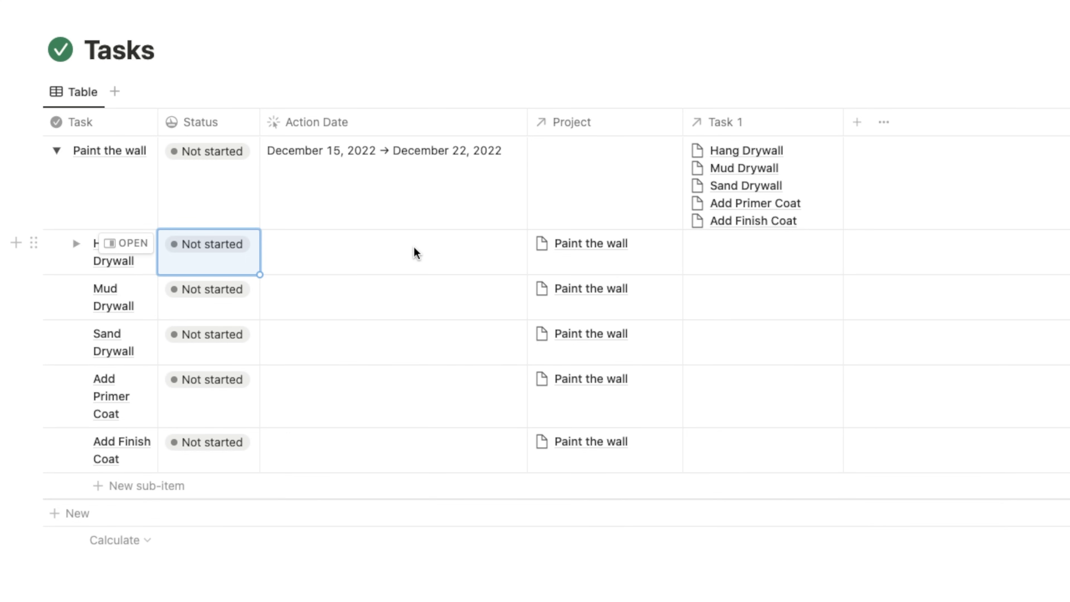
Step: Set the Hang Drywall sub-item's Action Date to December 15 through December 16, 2022
click(351, 252)
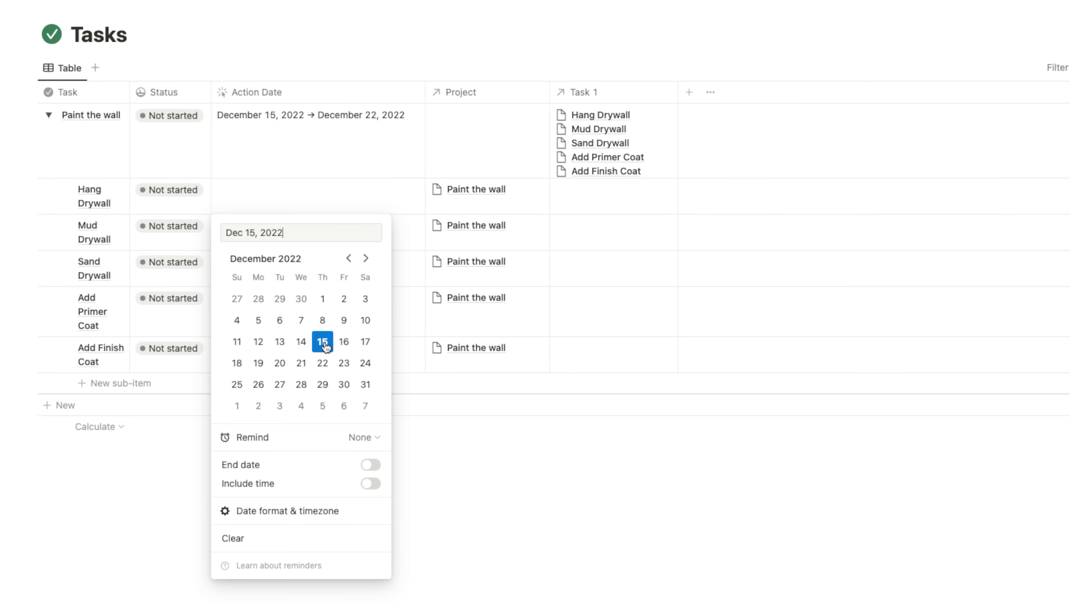
click(370, 465)
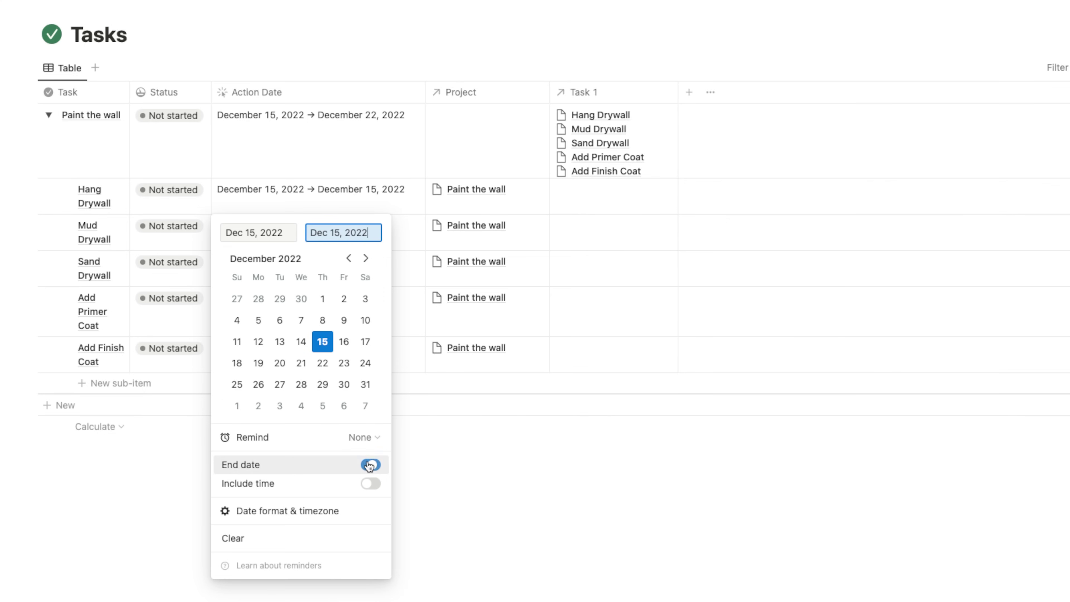
click(343, 342)
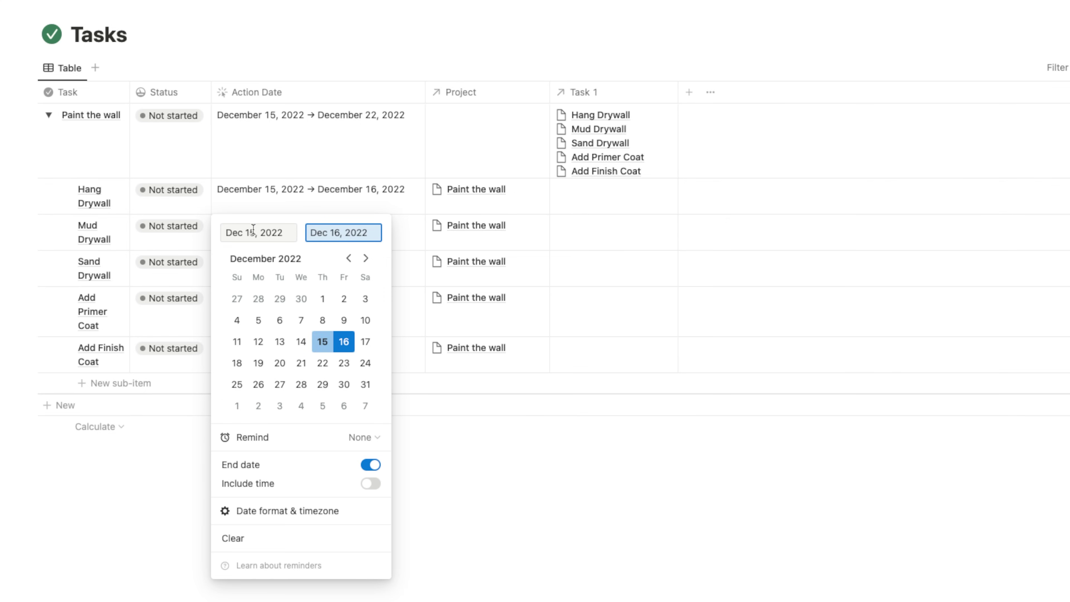
key(Escape)
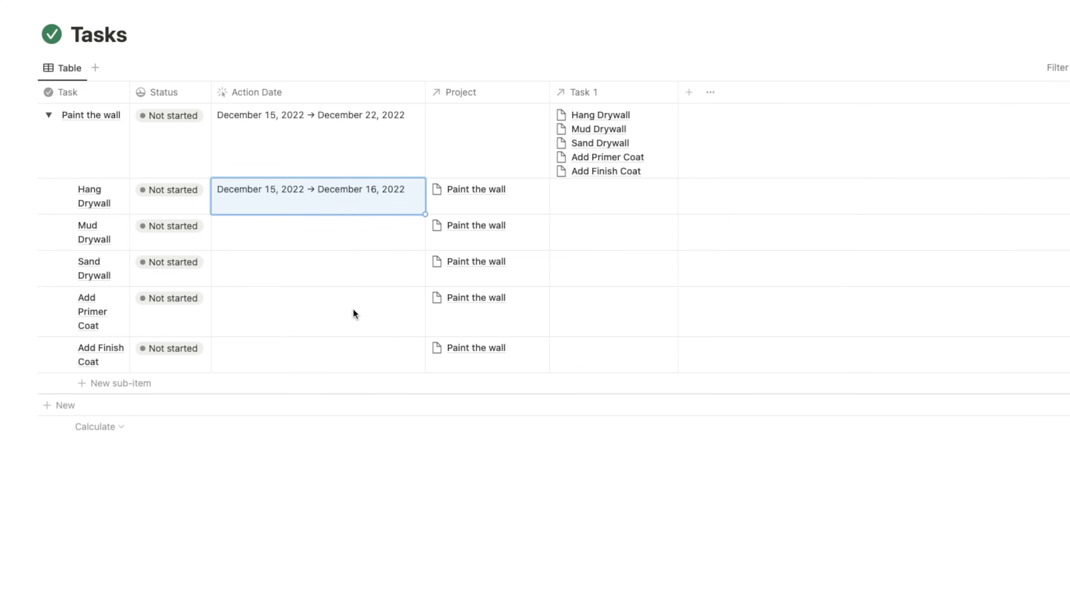
Step: Set the Mud Drywall sub-item's Action Date to December 16 through December 17, 2022
click(305, 236)
click(371, 502)
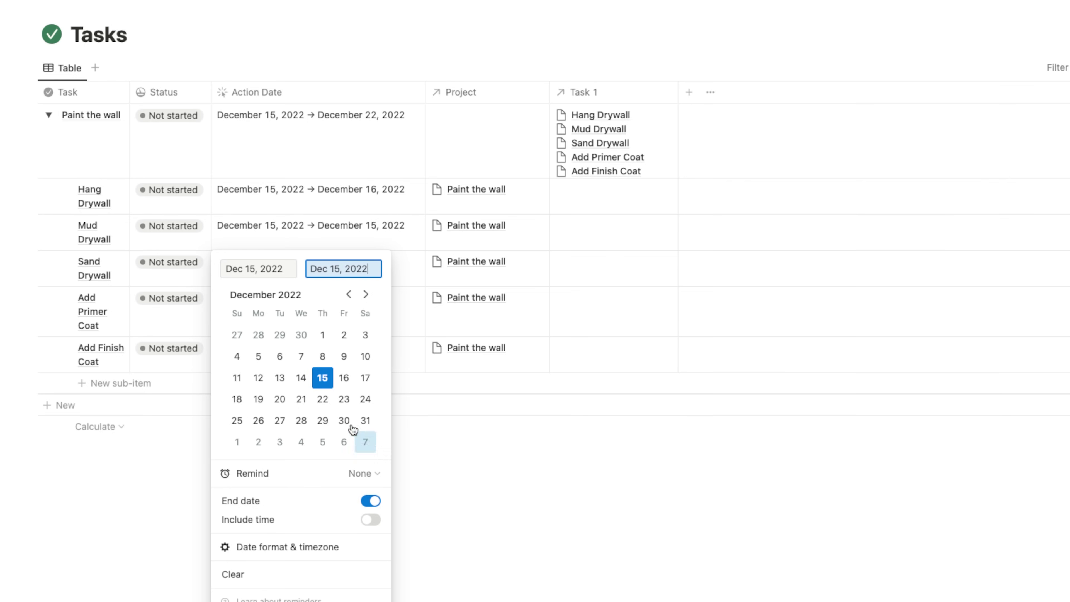
click(349, 383)
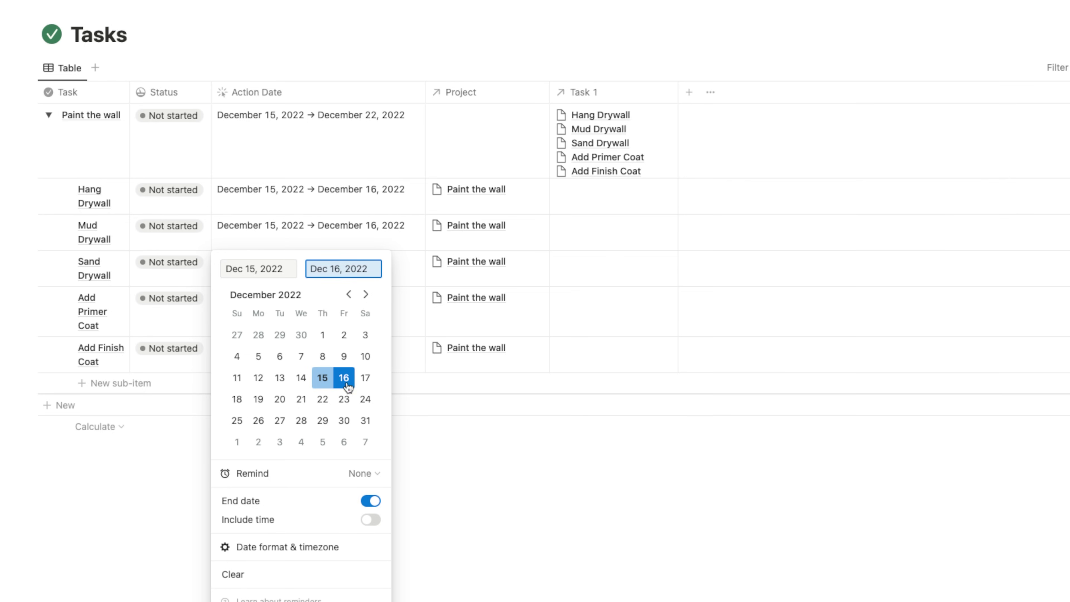
click(348, 382)
double_click(340, 269)
text(17)
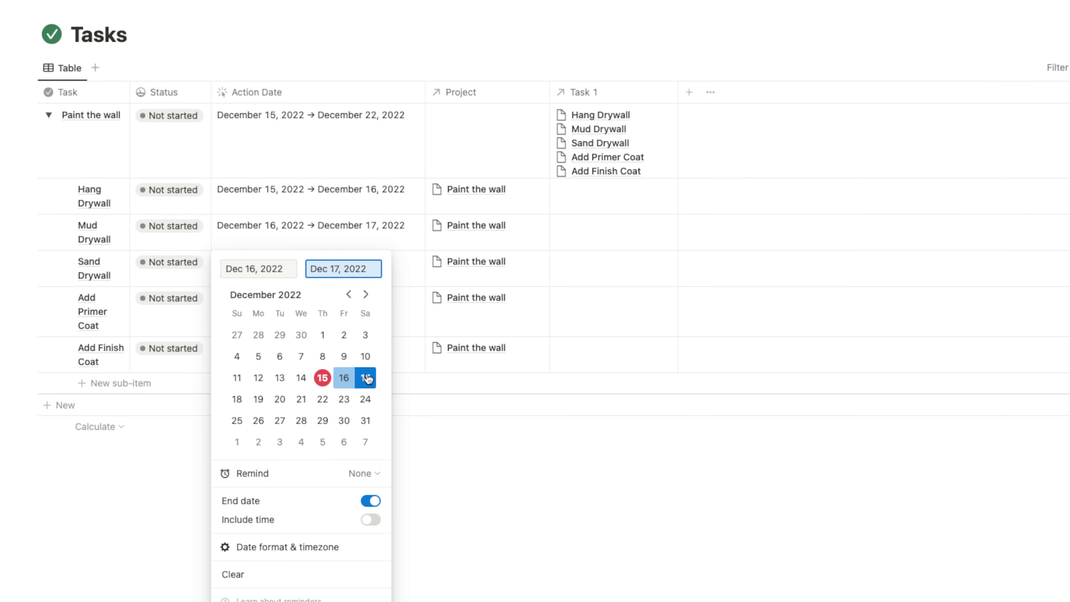
key(Escape)
Step: Set the Sand Drywall sub-item's Action Date to December 18 through December 19, 2022
key(Down)
key(Return)
click(238, 438)
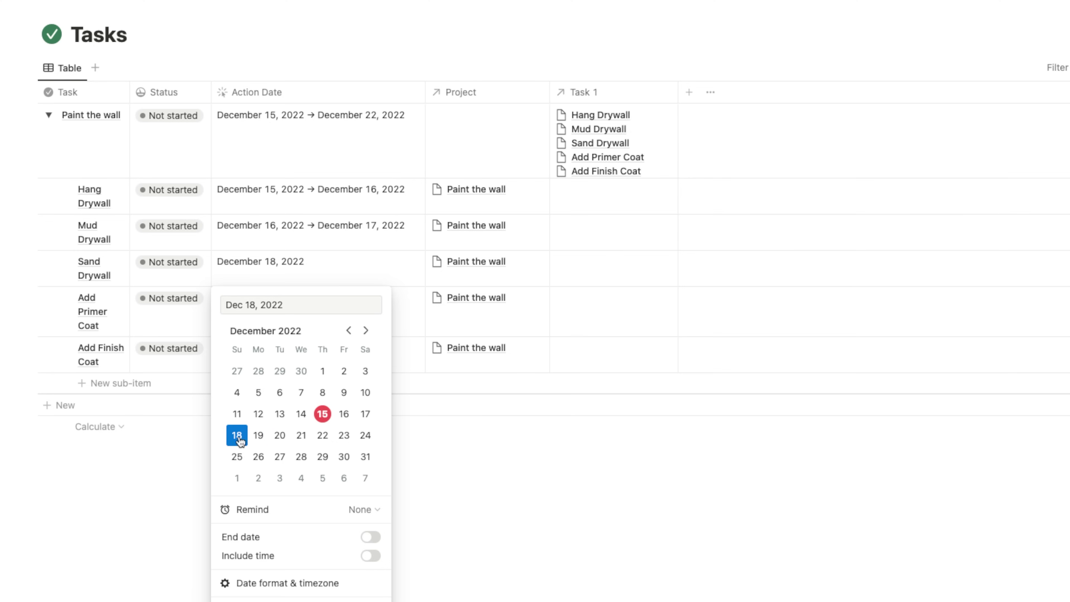
click(371, 537)
click(258, 436)
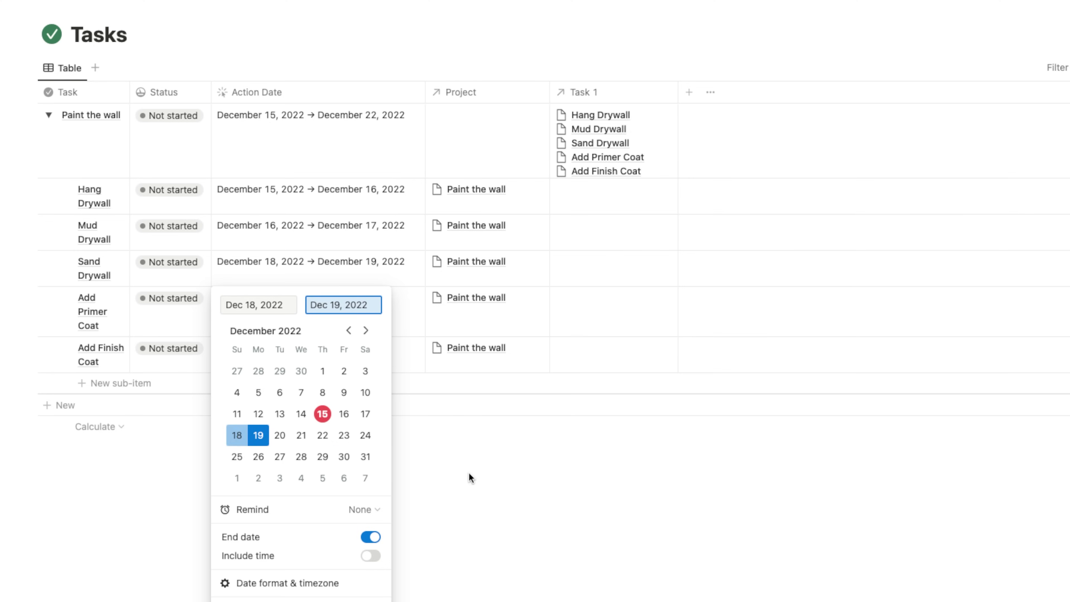
key(Escape)
Step: Set the Add Primer Coat sub-item's Action Date to December 19 through December 20, 2022
click(284, 310)
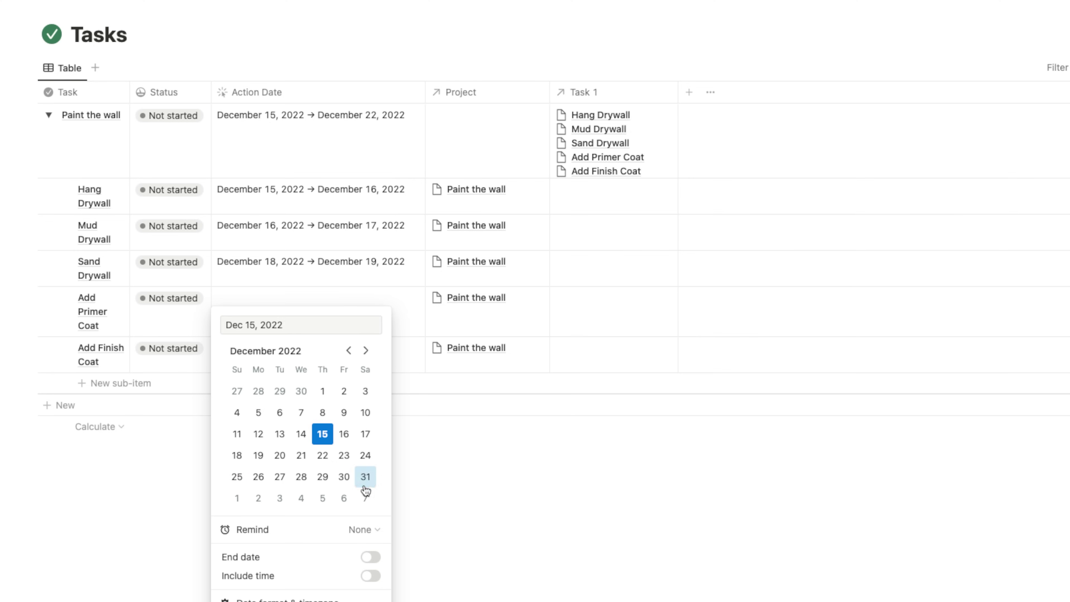
click(258, 456)
click(370, 557)
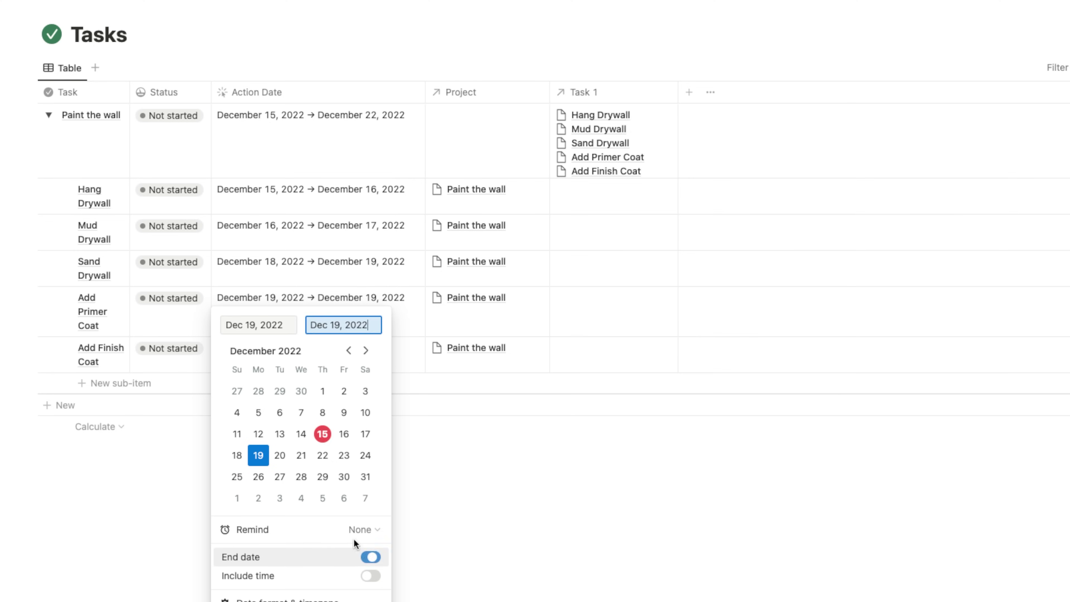
click(279, 456)
key(Escape)
Step: Set the Add Finish Coat sub-item's Action Date to December 20 through December 22, 2022, and narrow the Action Date column slightly
click(322, 347)
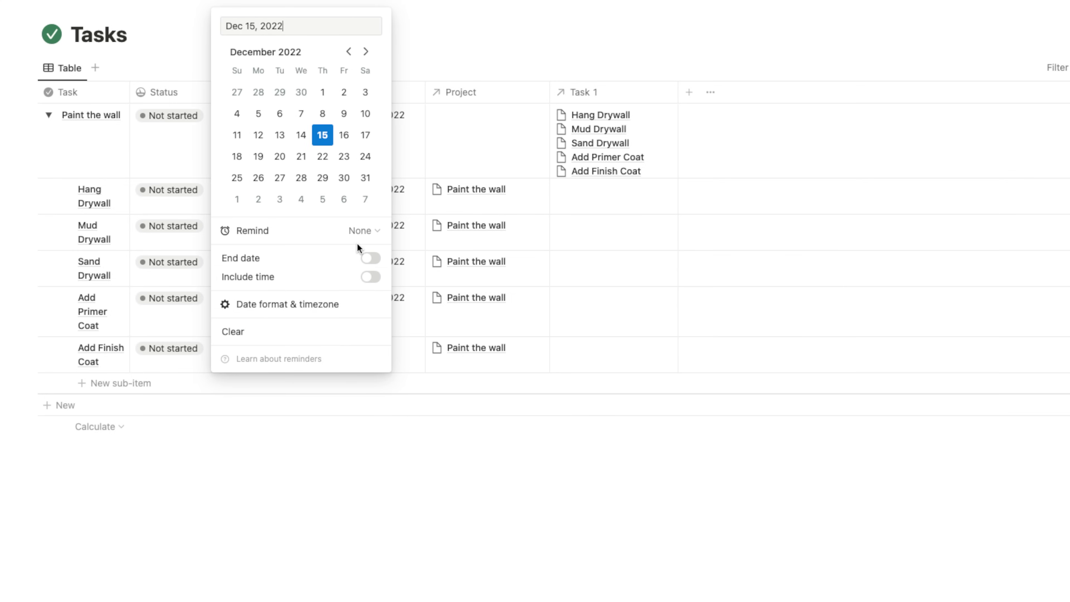
click(280, 157)
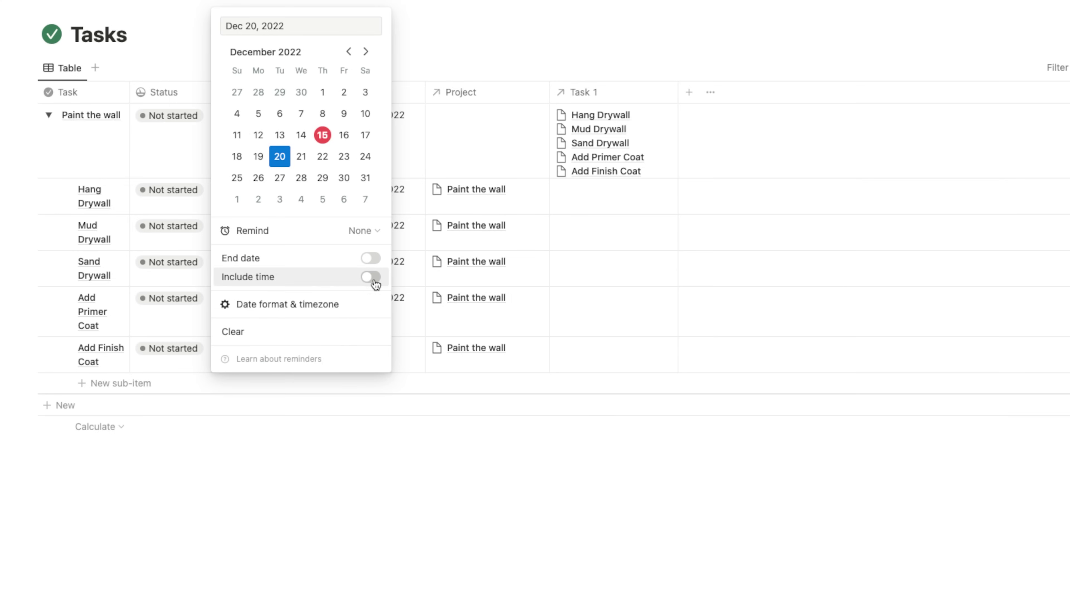
click(371, 258)
click(322, 156)
key(Escape)
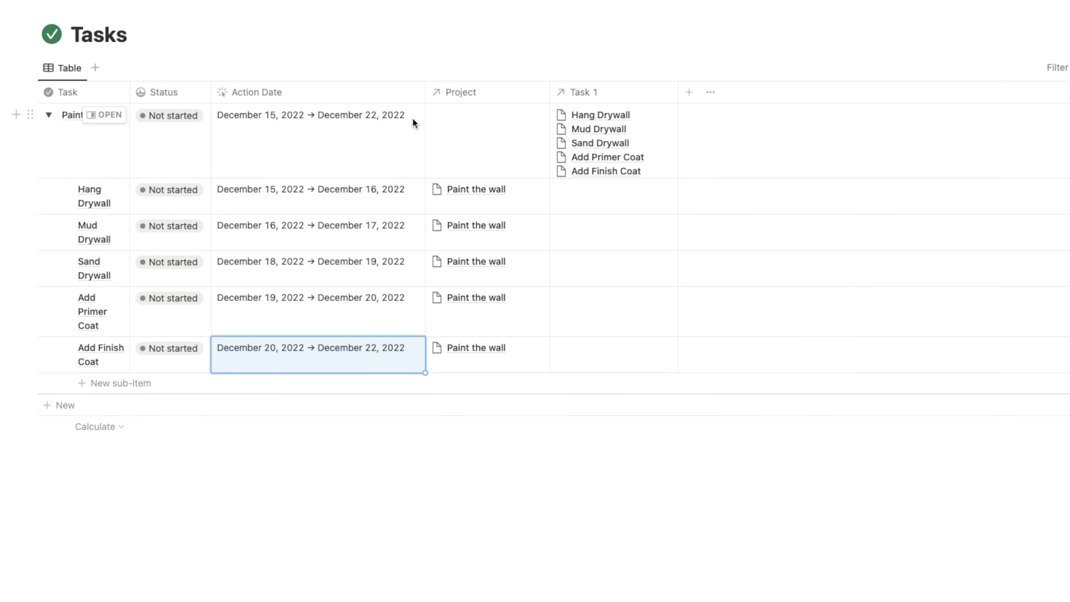
drag(425, 92, 420, 92)
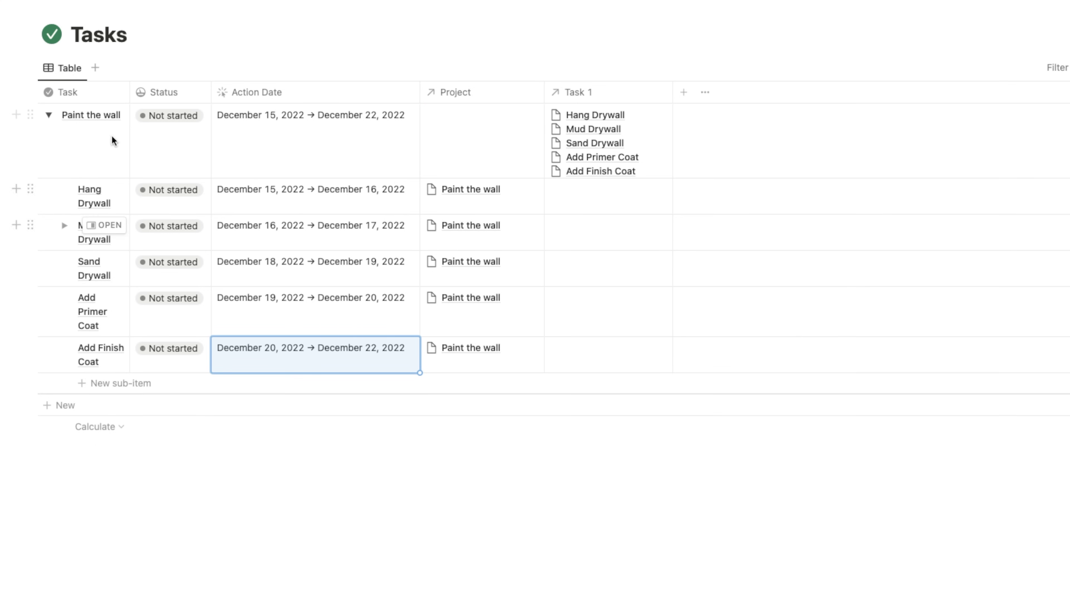
Step: Collapse and re-expand Paint the wall, and try out an empty nested sub-item under Hang Drywall, deleting it again
click(48, 115)
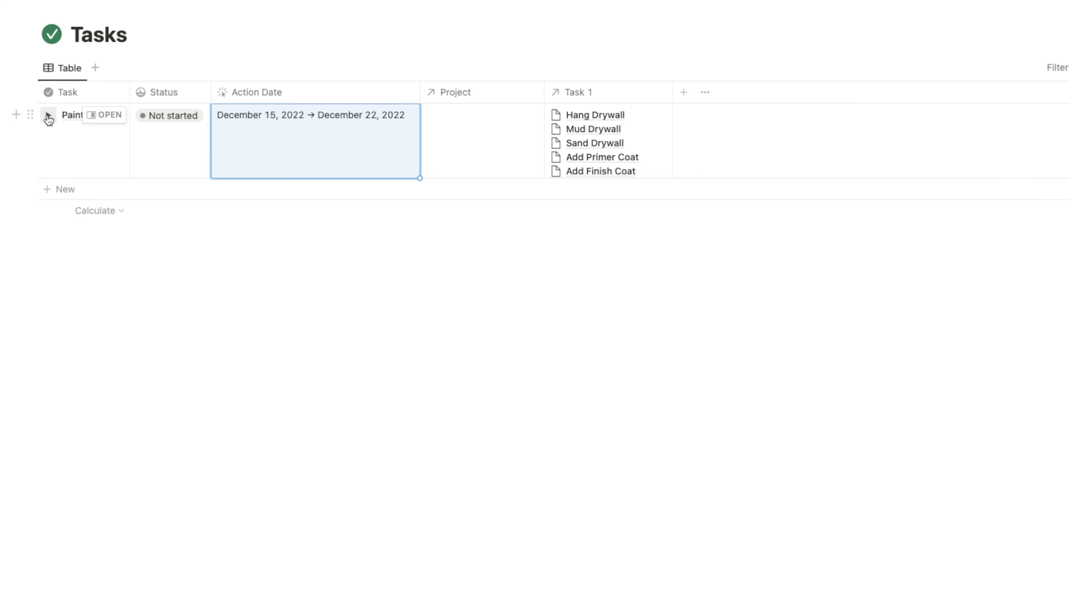
click(49, 116)
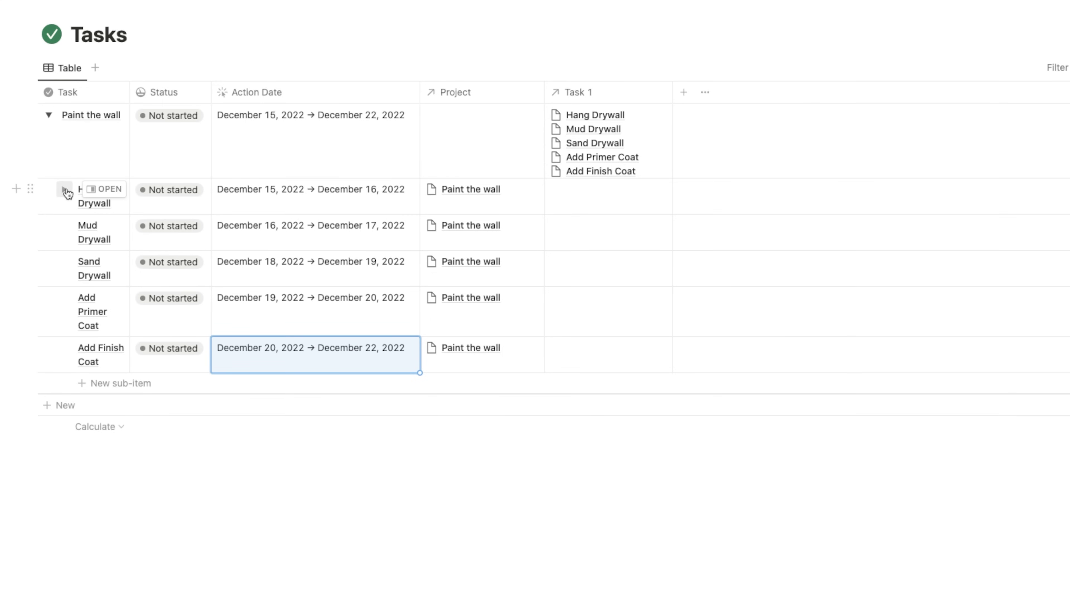
click(65, 190)
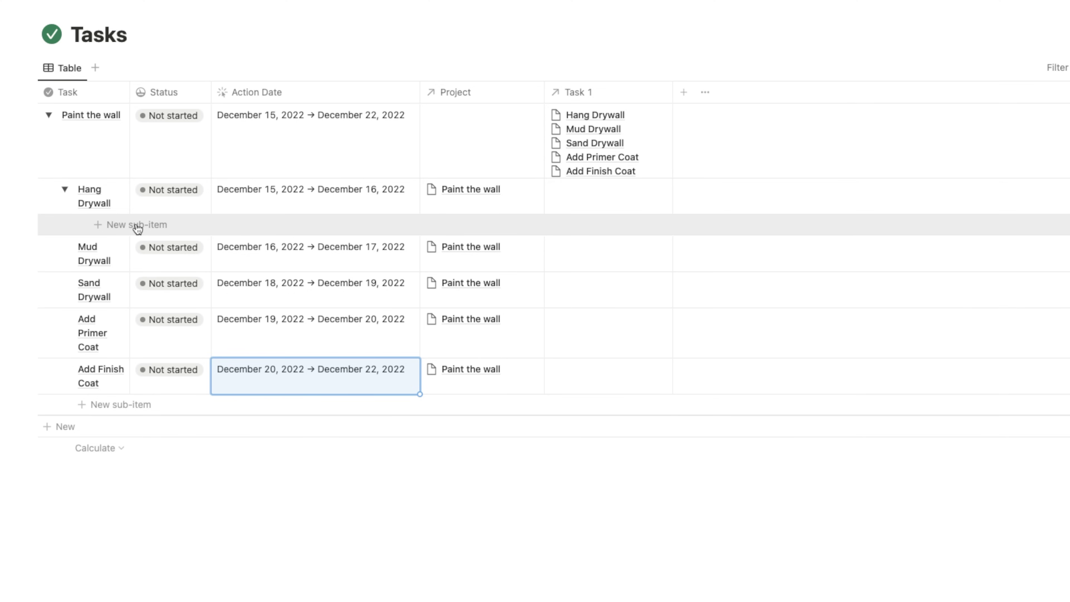
click(138, 227)
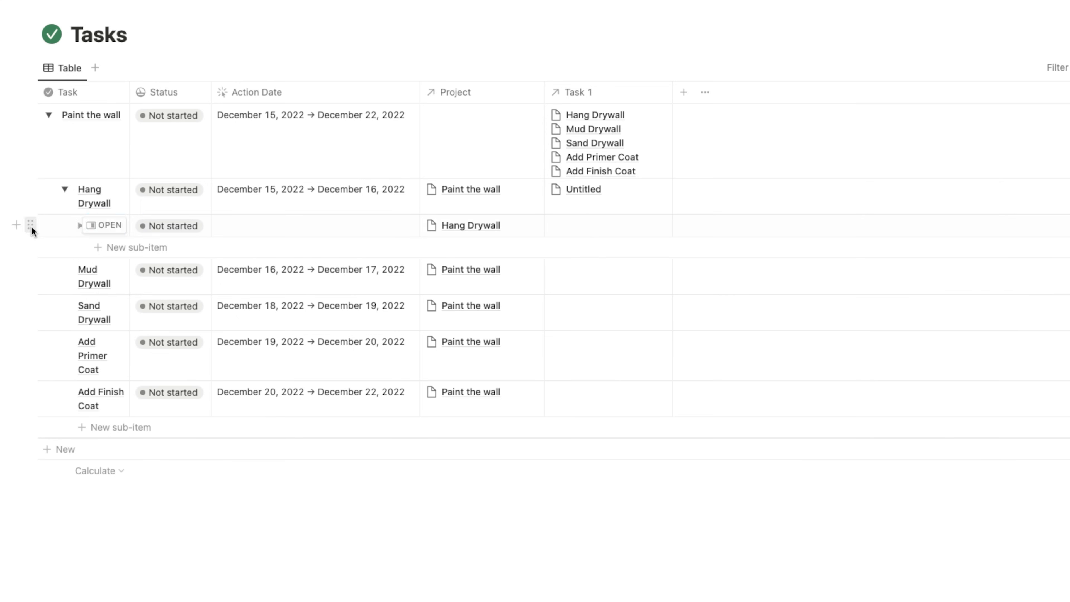
click(31, 227)
click(82, 169)
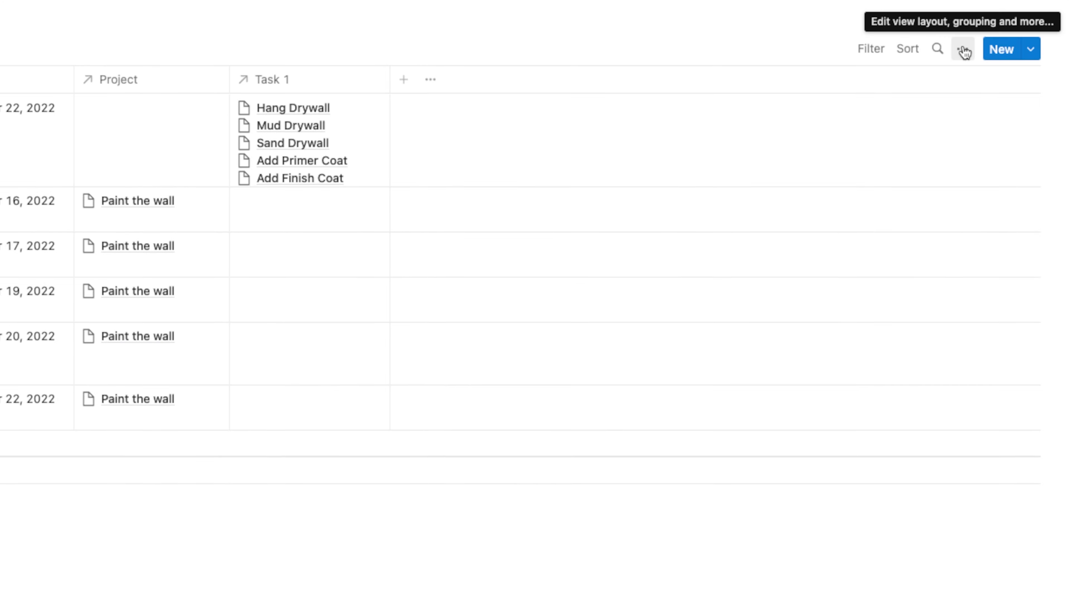
Step: Change the Tasks view layout to Timeline and expand Paint the wall to show its sub-items
click(964, 92)
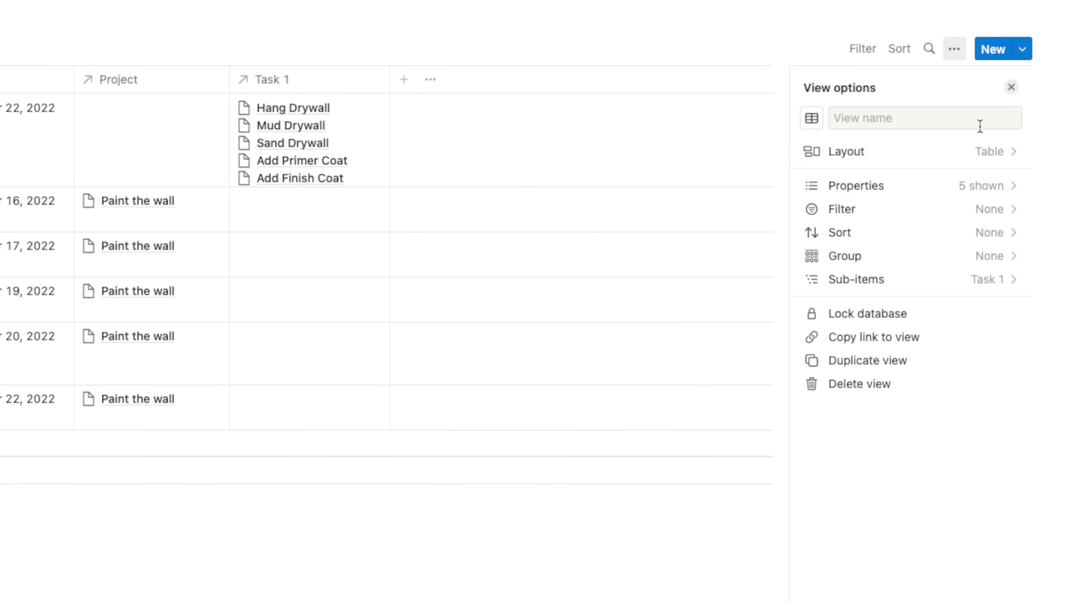
click(986, 157)
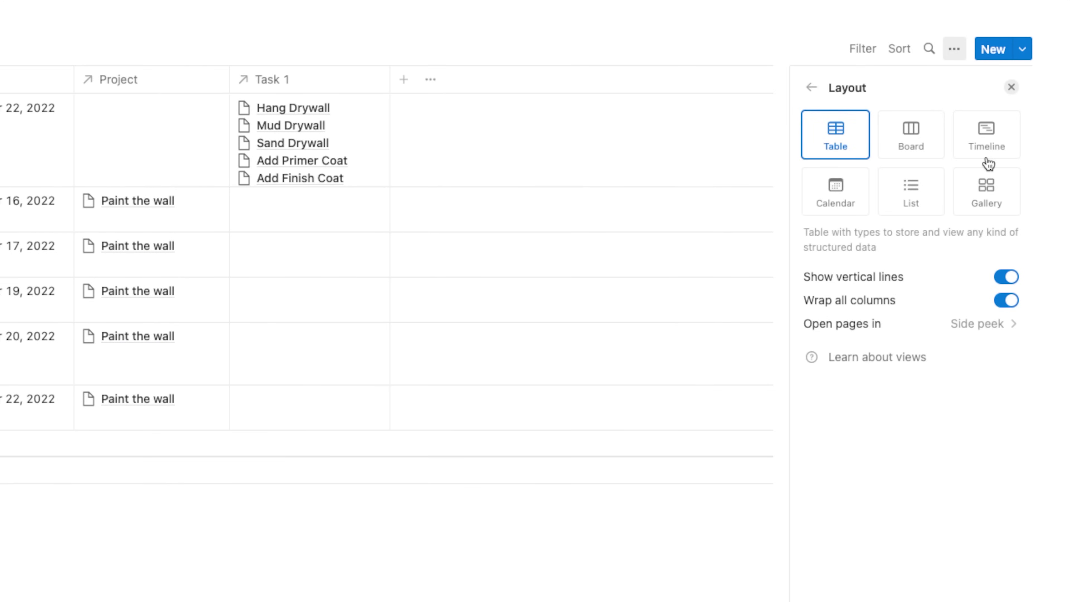
click(986, 138)
click(301, 135)
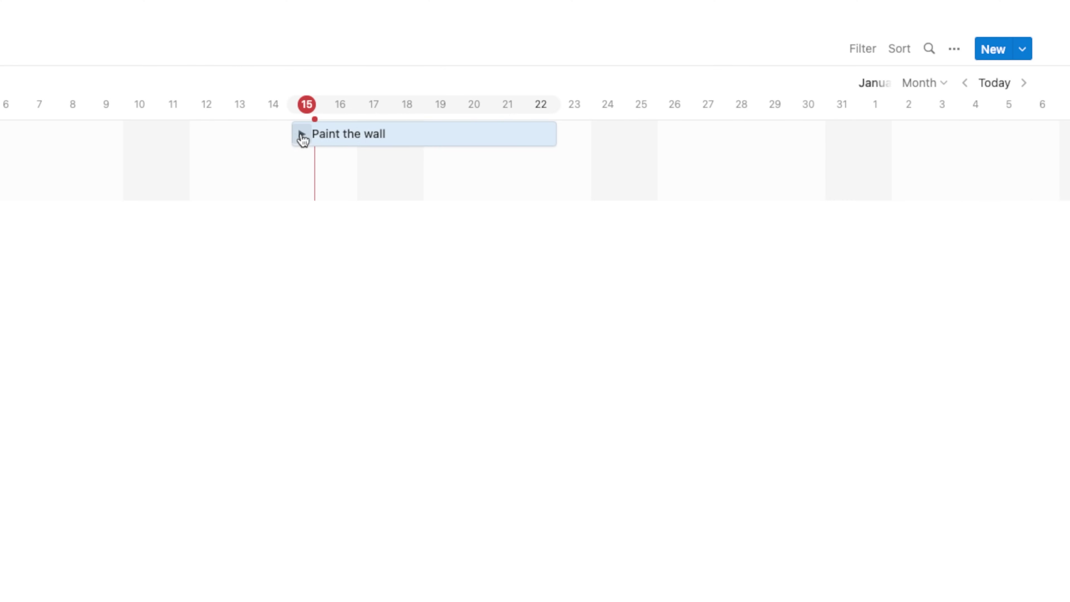
click(306, 135)
click(305, 135)
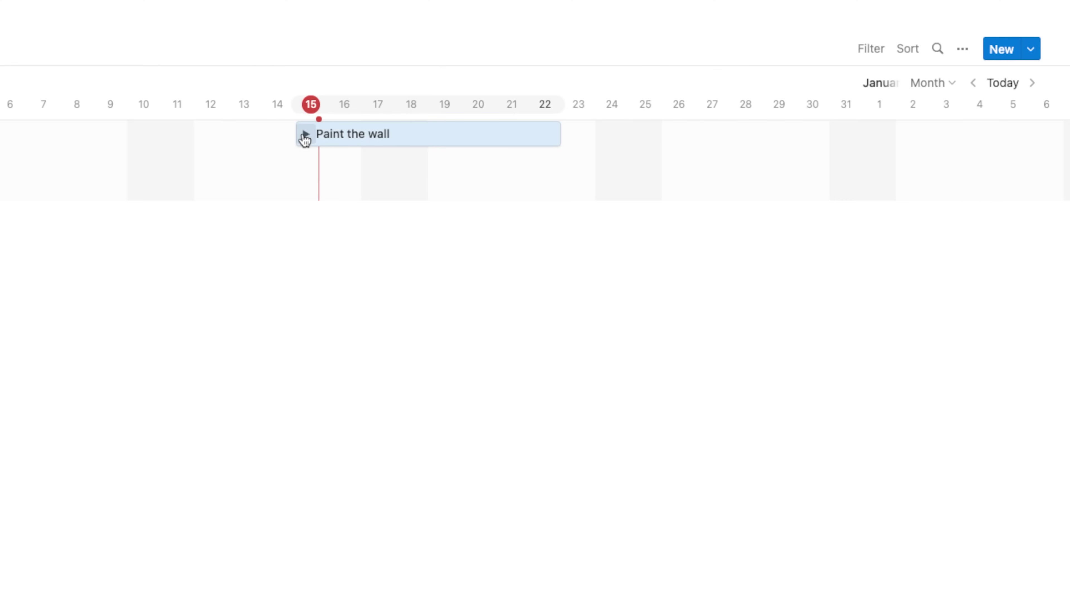
click(304, 134)
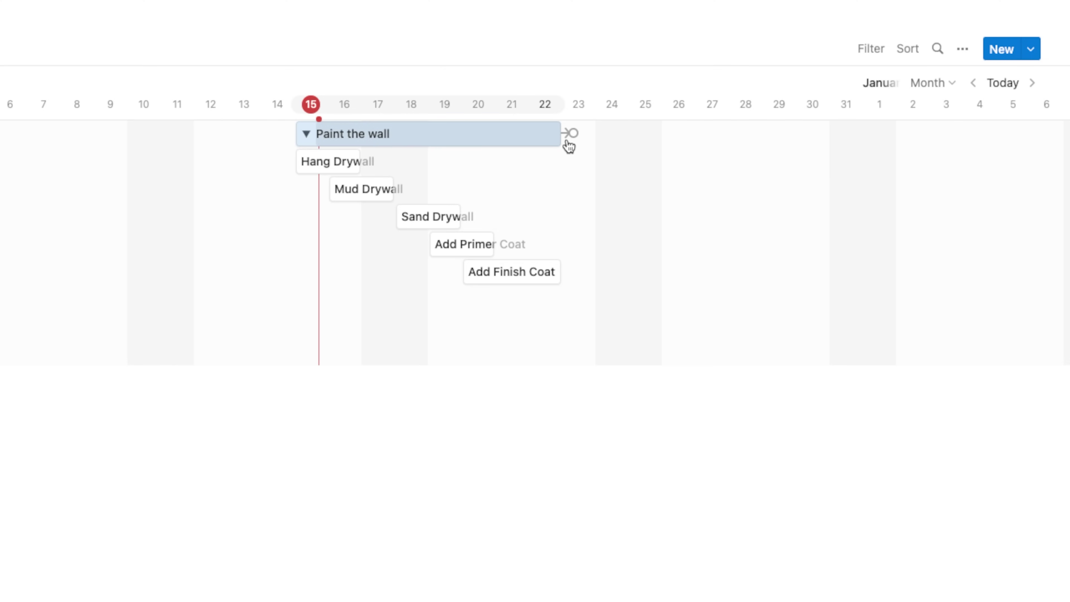
mouse_move(573, 134)
mouse_down()
mouse_move(571, 167)
mouse_move(358, 189)
mouse_move(297, 162)
mouse_move(306, 170)
mouse_up()
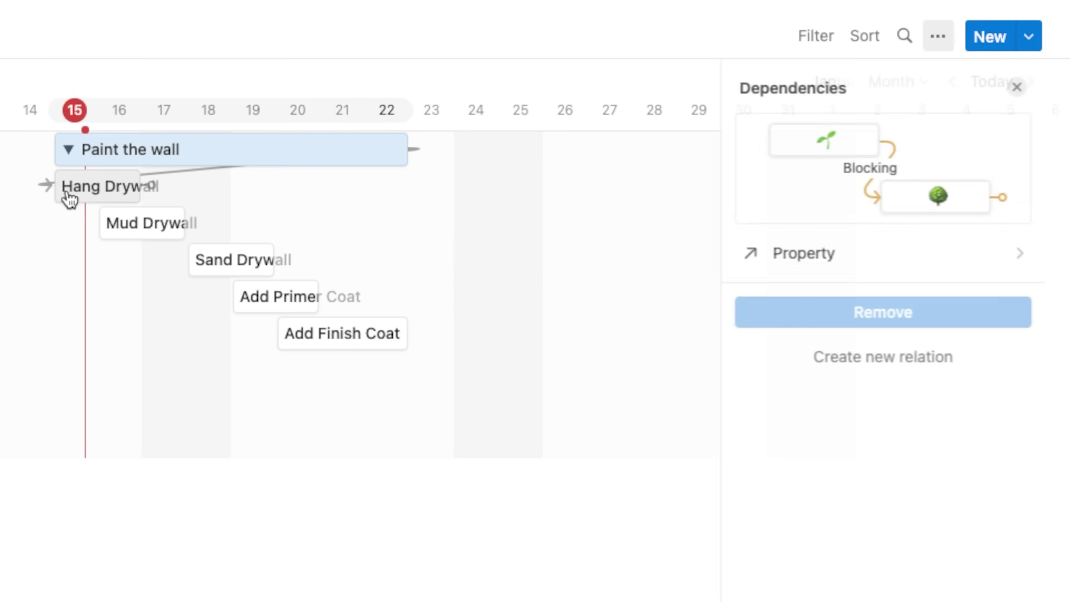
drag(154, 187, 93, 221)
click(389, 223)
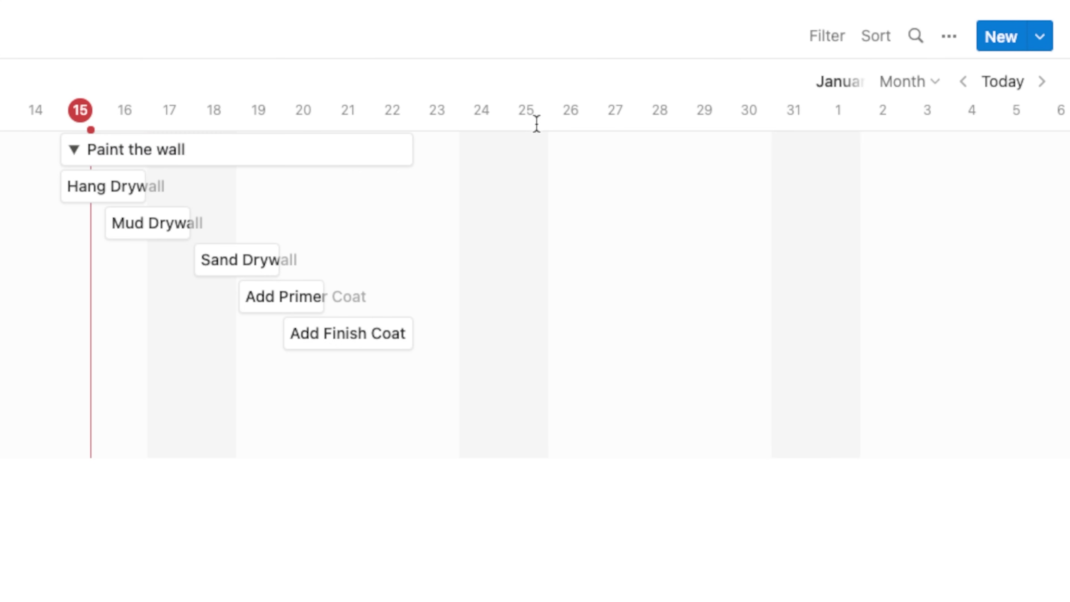
Step: Create a new dependencies relation for the timeline, keeping the property names Blocking and Blocked by
click(954, 42)
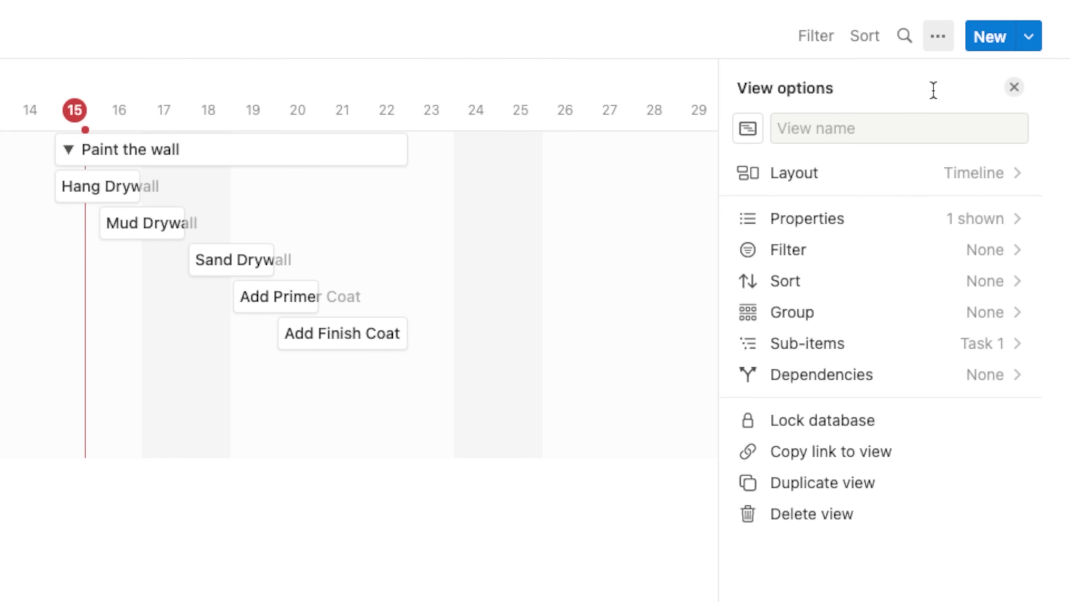
click(958, 373)
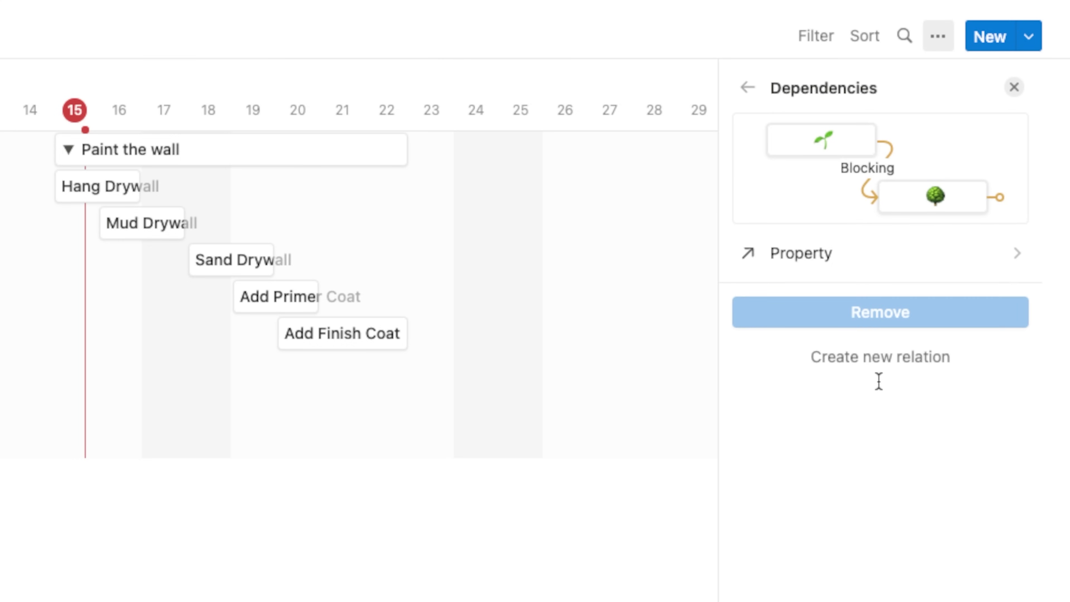
click(896, 361)
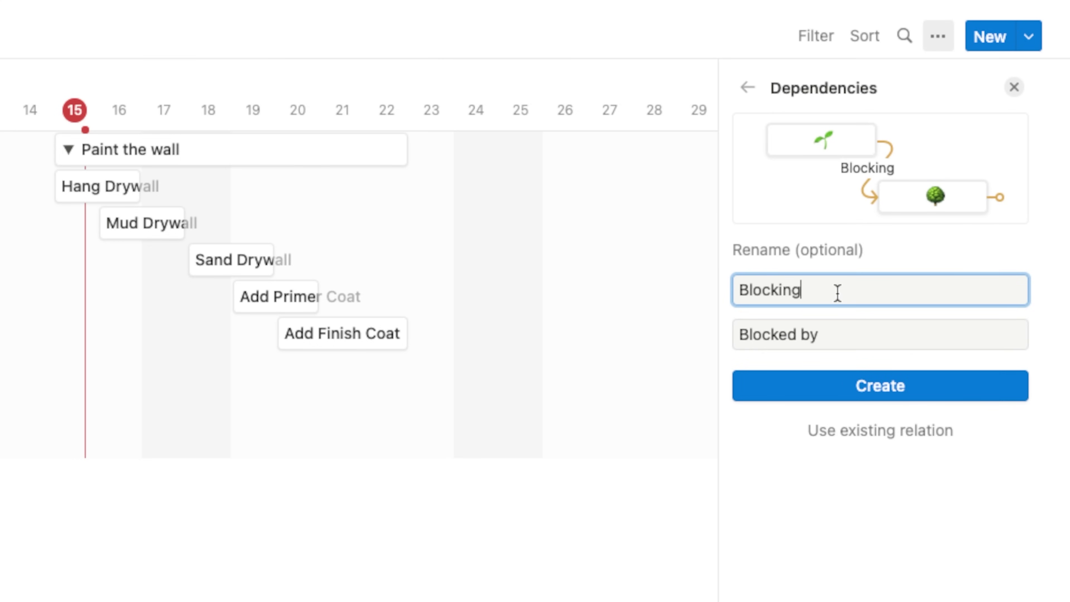
click(839, 335)
click(842, 293)
drag(852, 294, 745, 290)
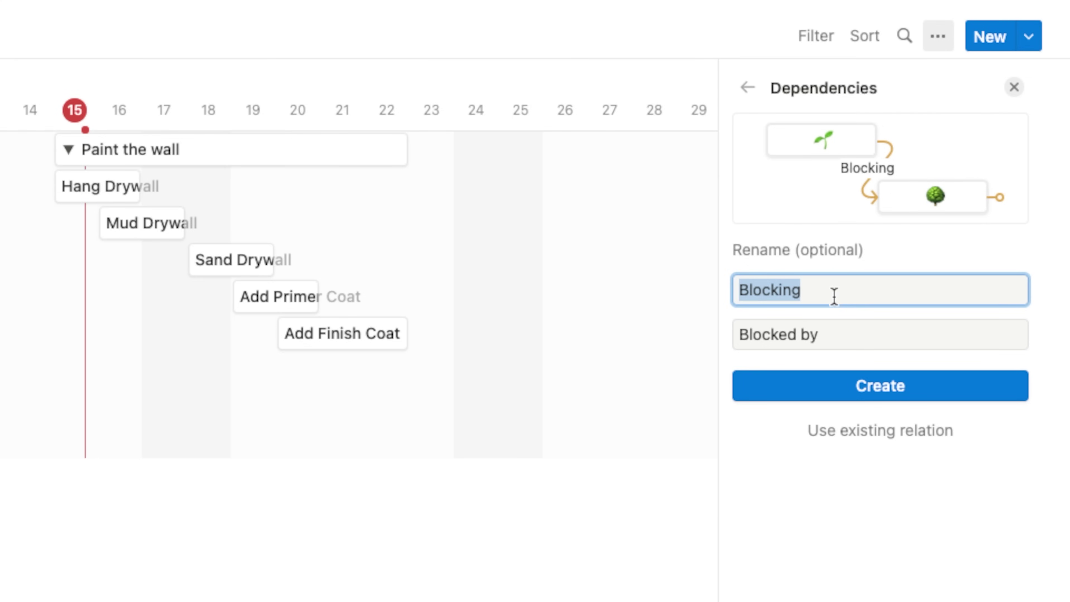
click(849, 331)
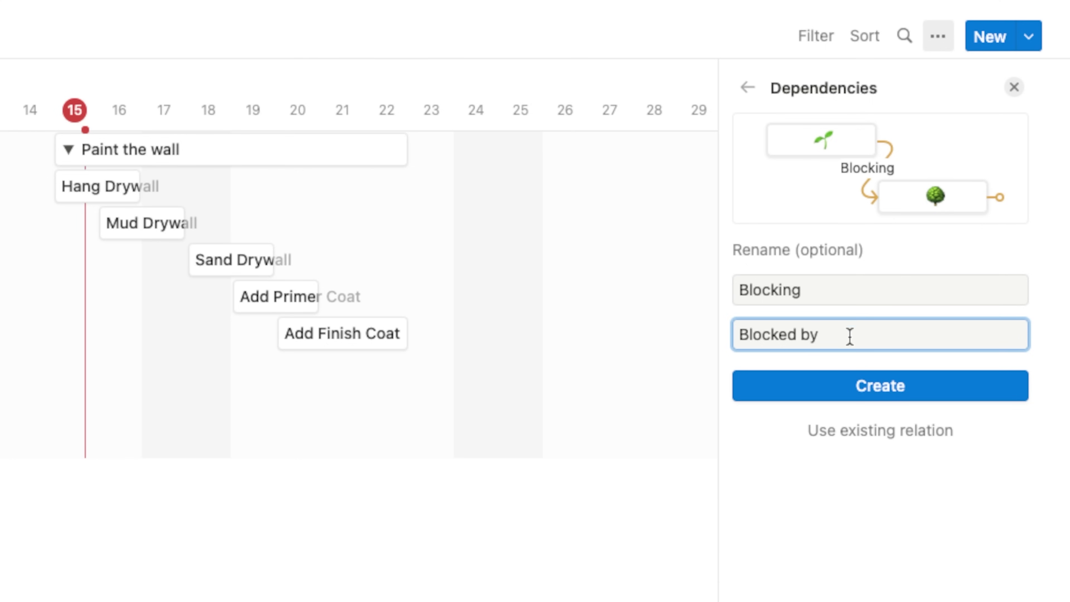
click(863, 392)
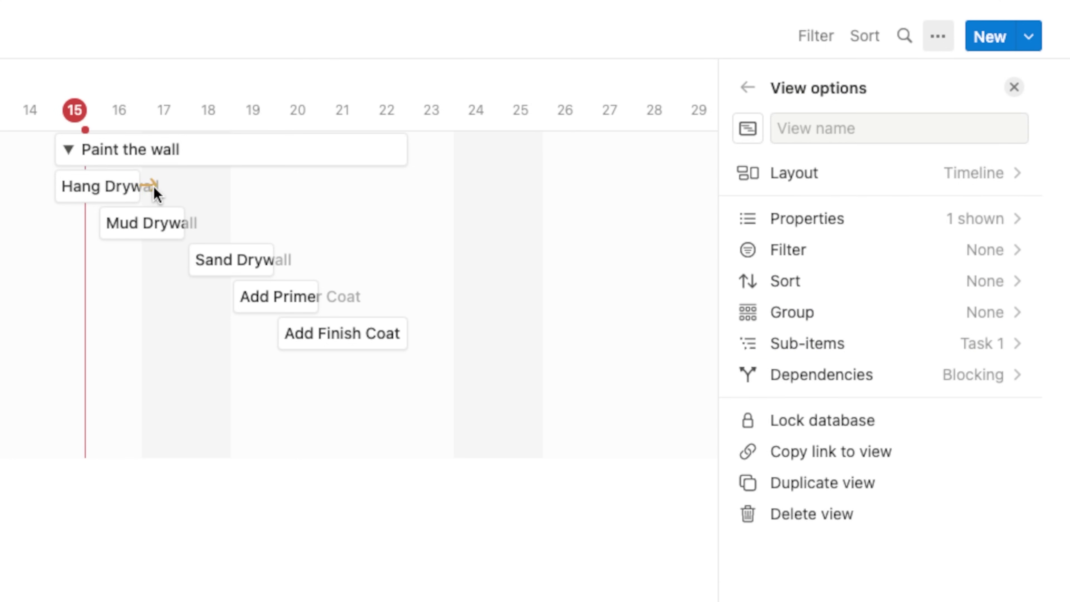
Step: Link the sub-items as a dependency chain from Hang Drywall through Mud Drywall, Sand Drywall and Add Primer Coat to Add Finish Coat
drag(193, 222, 203, 258)
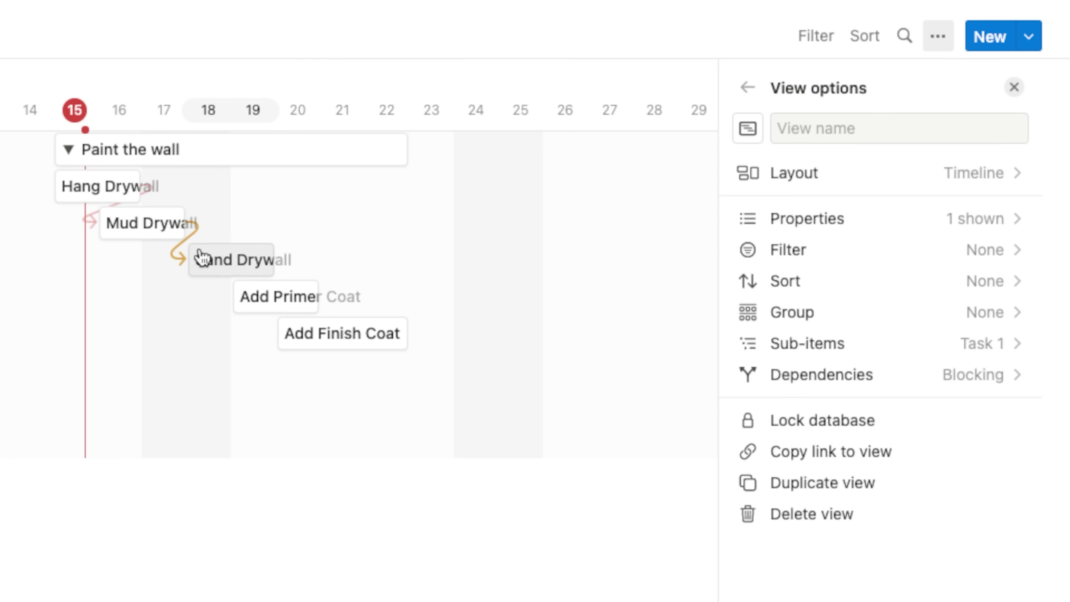
drag(290, 266, 234, 296)
drag(346, 300, 292, 321)
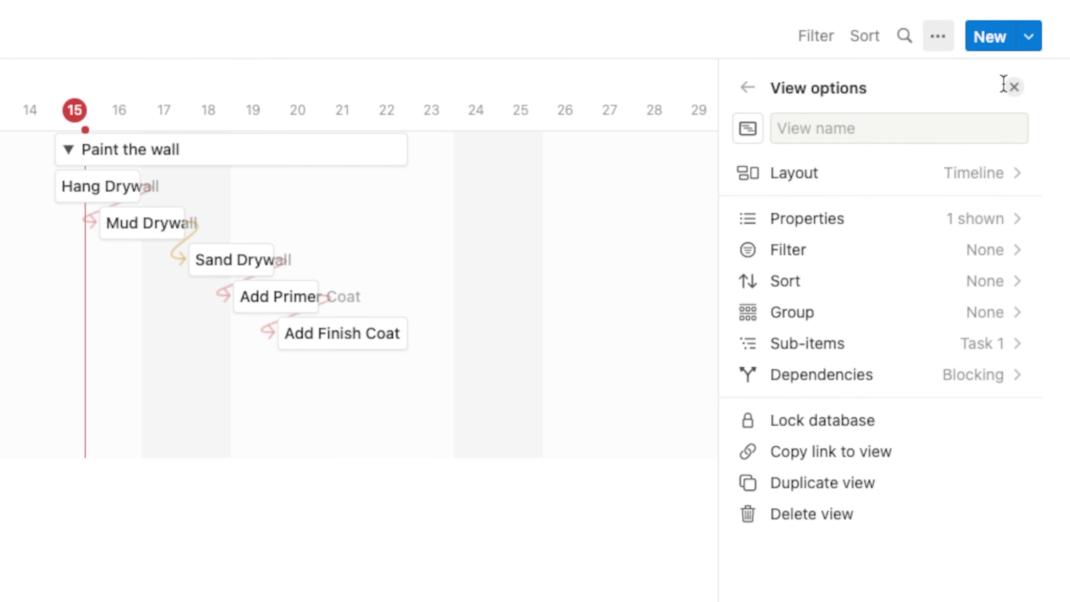
click(1013, 87)
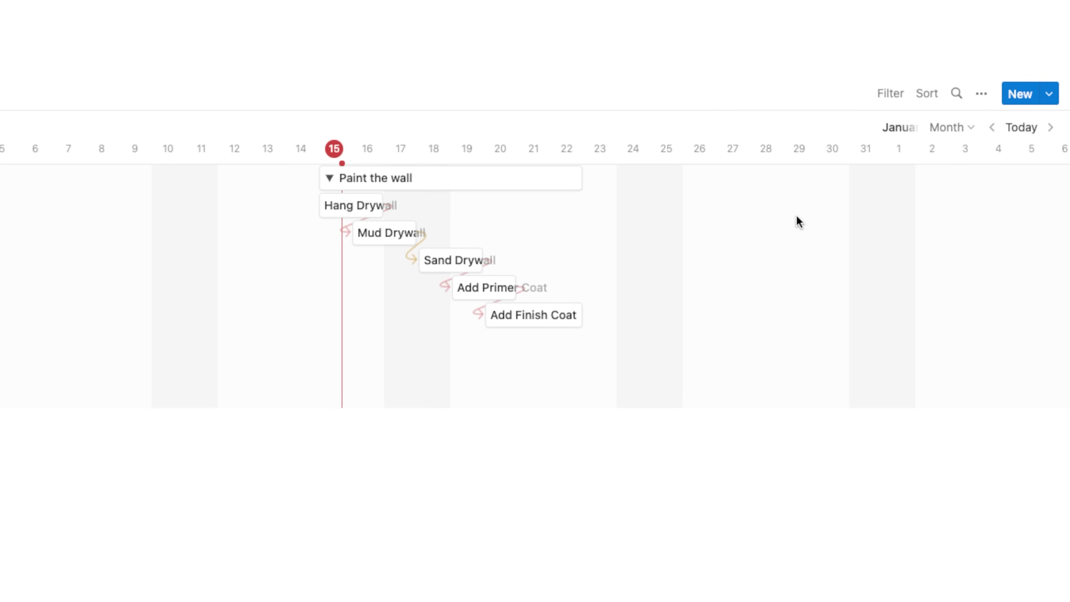
Step: Change the view layout back to Table and narrow the Blocked by column slightly
click(985, 98)
click(992, 197)
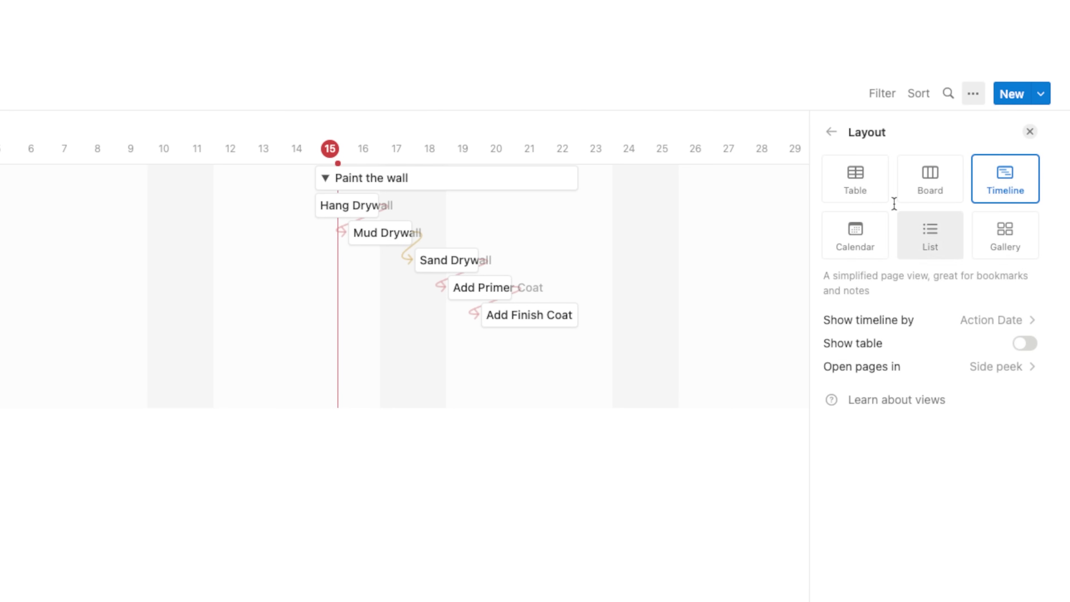
click(856, 177)
key(Escape)
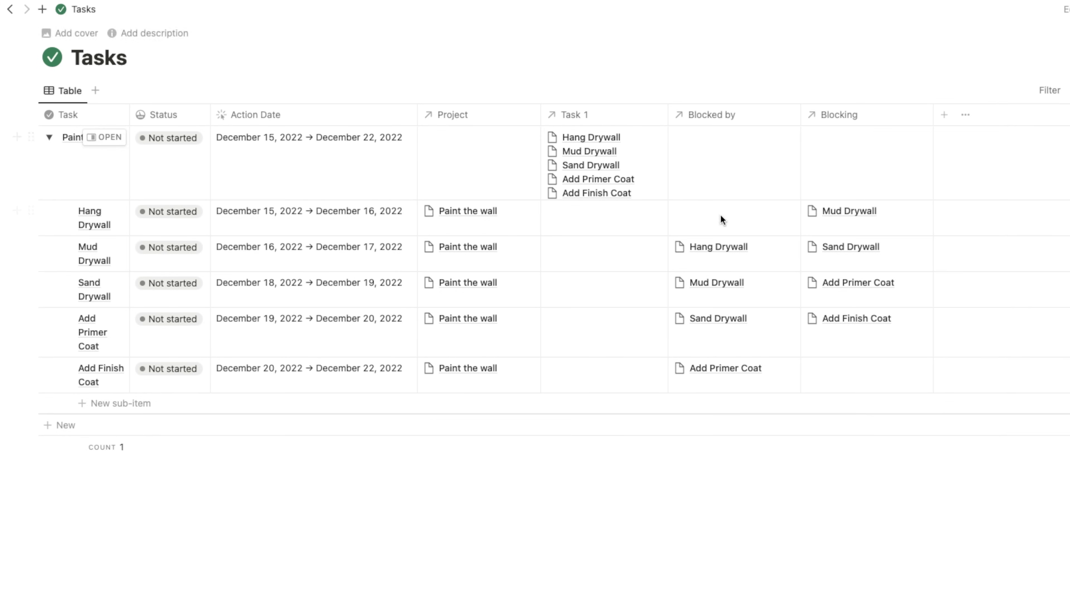
drag(800, 118, 784, 120)
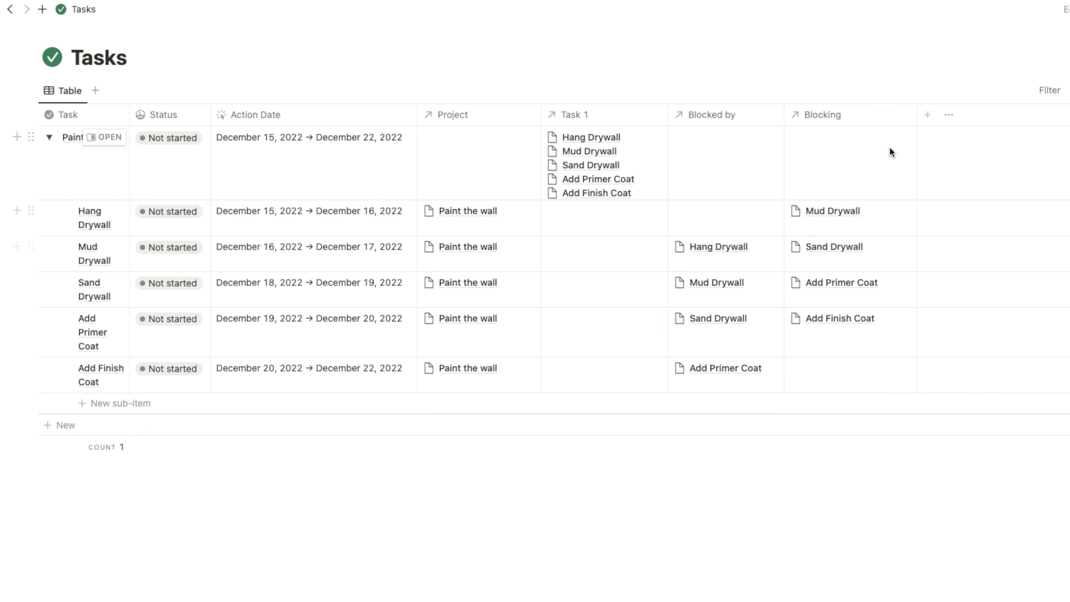
Step: Add a Person property named Assignee to the Tasks table
click(929, 119)
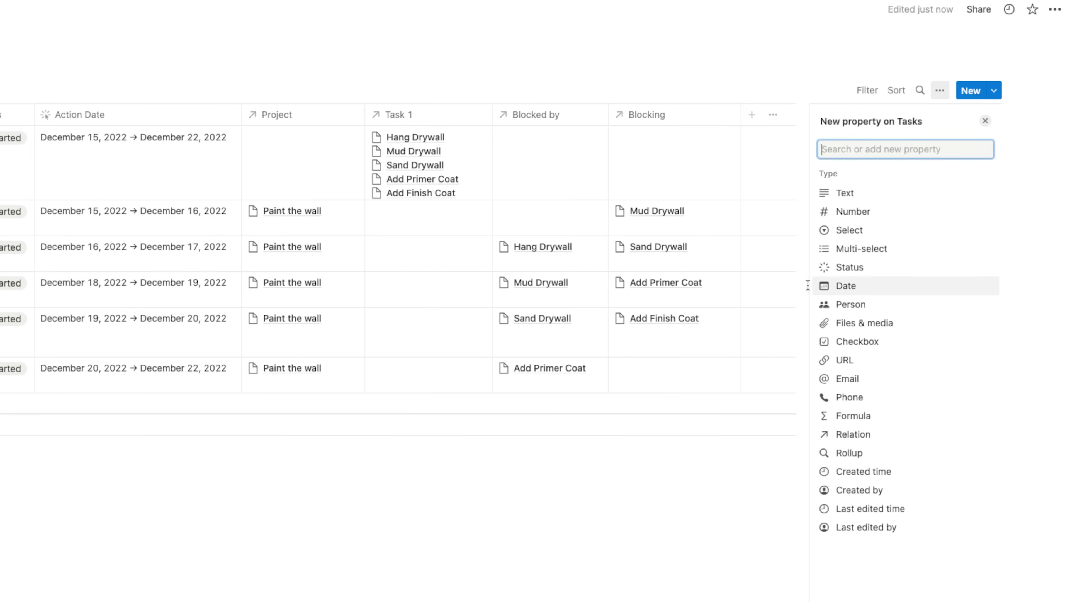
click(838, 311)
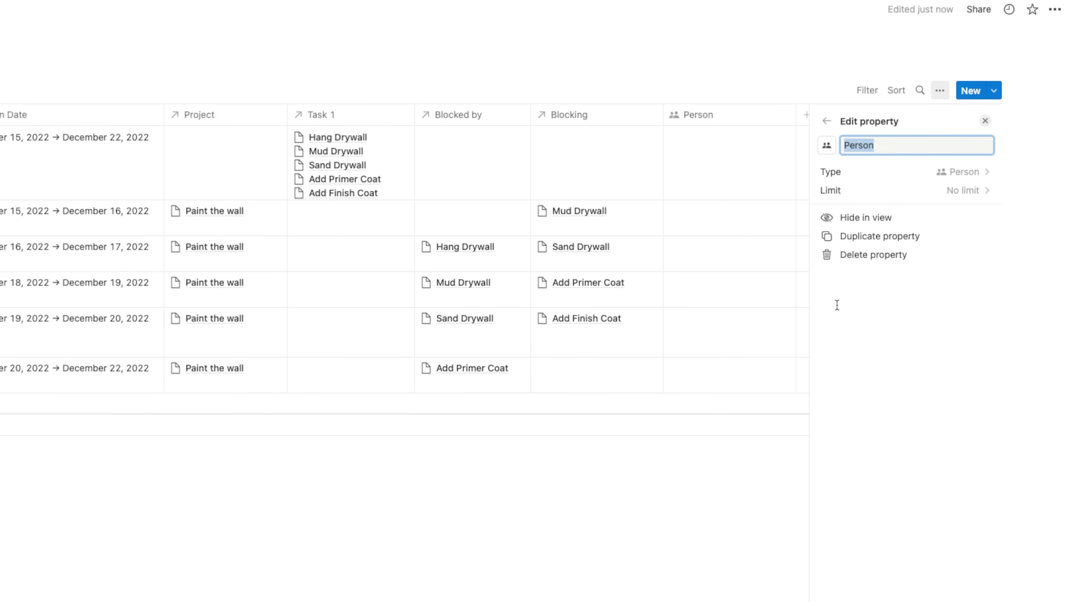
Step: Assign the first listed person to Hang Drywall and Sand Drywall, and the second listed person to Mud Drywall
click(731, 222)
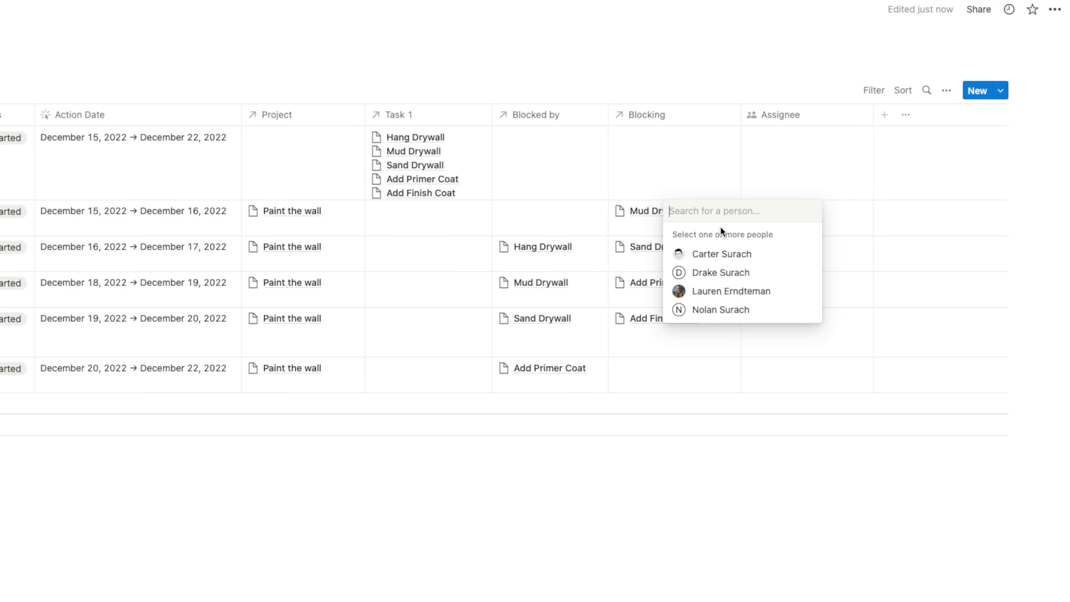
click(729, 255)
key(Escape)
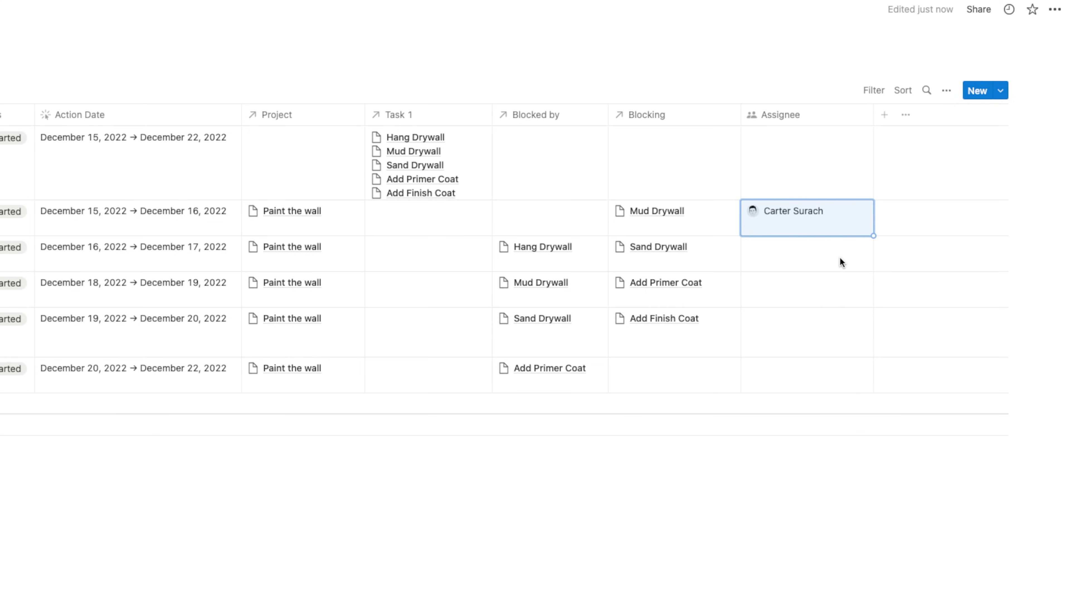
click(840, 260)
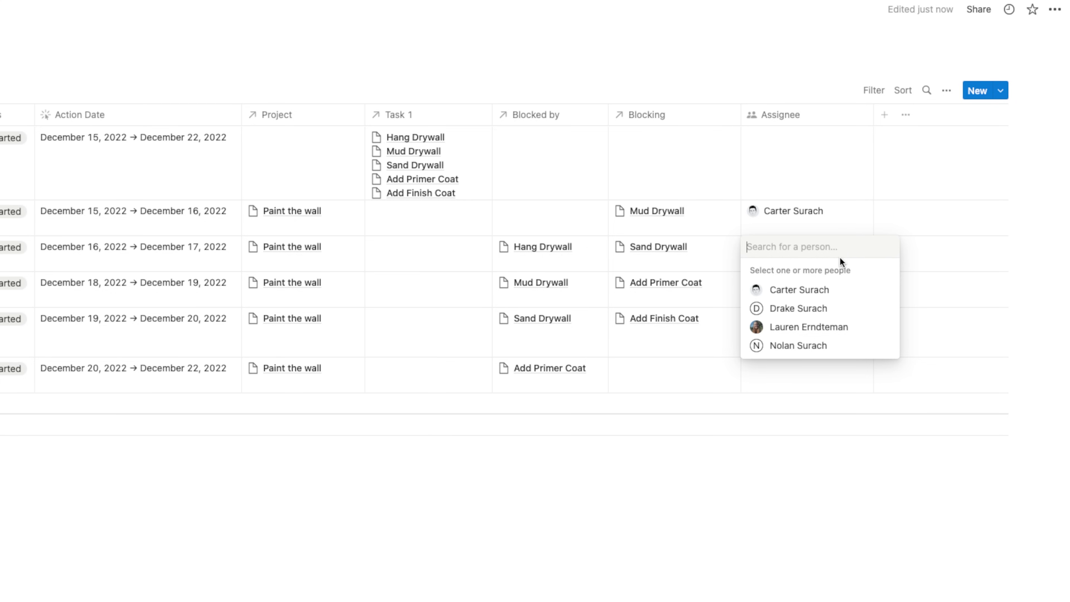
click(819, 308)
key(Escape)
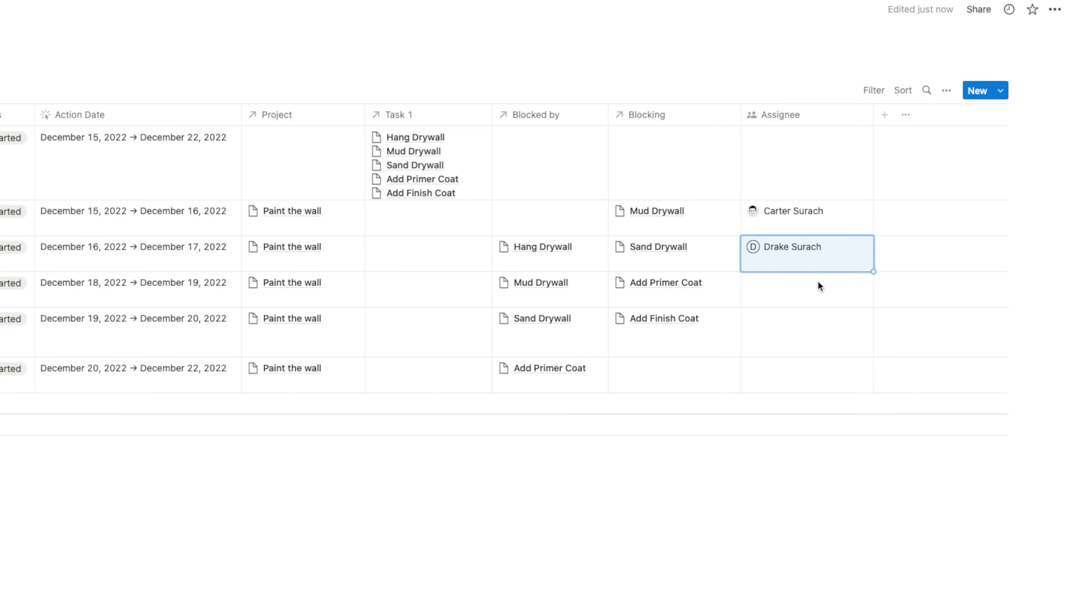
click(813, 292)
click(802, 324)
key(Escape)
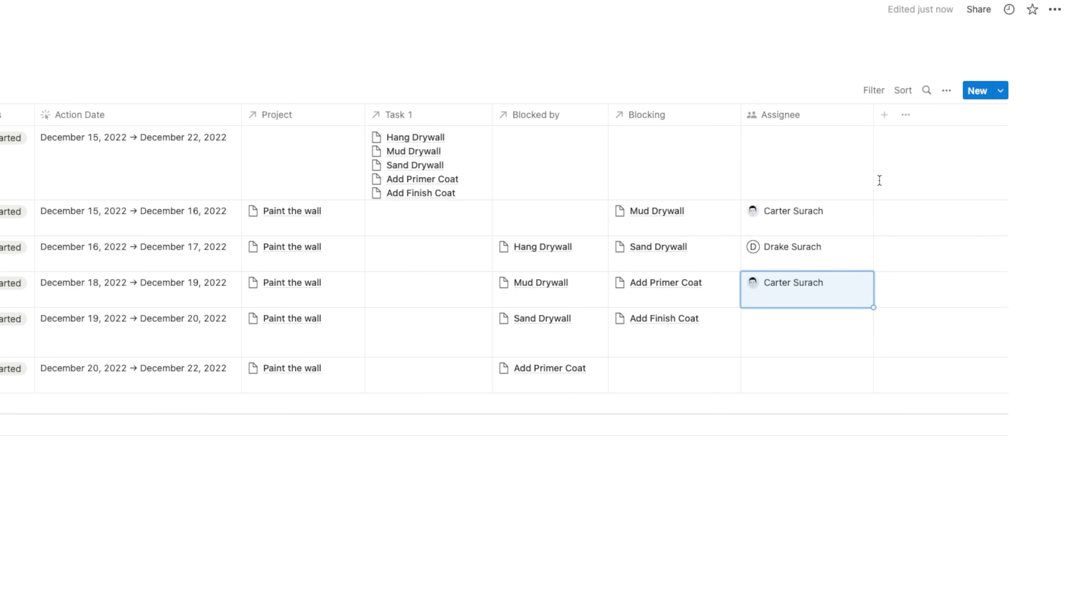
Step: Assign the second listed person to Add Primer Coat and the fourth to Add Finish Coat, and narrow the Blocking column slightly
click(810, 322)
click(792, 379)
key(Escape)
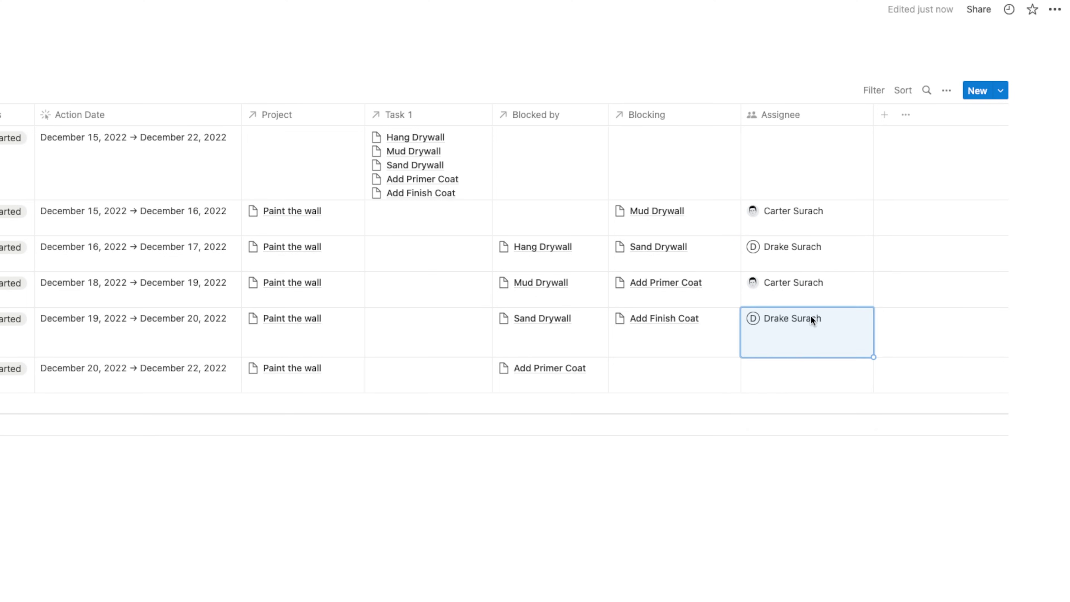
click(787, 389)
click(800, 468)
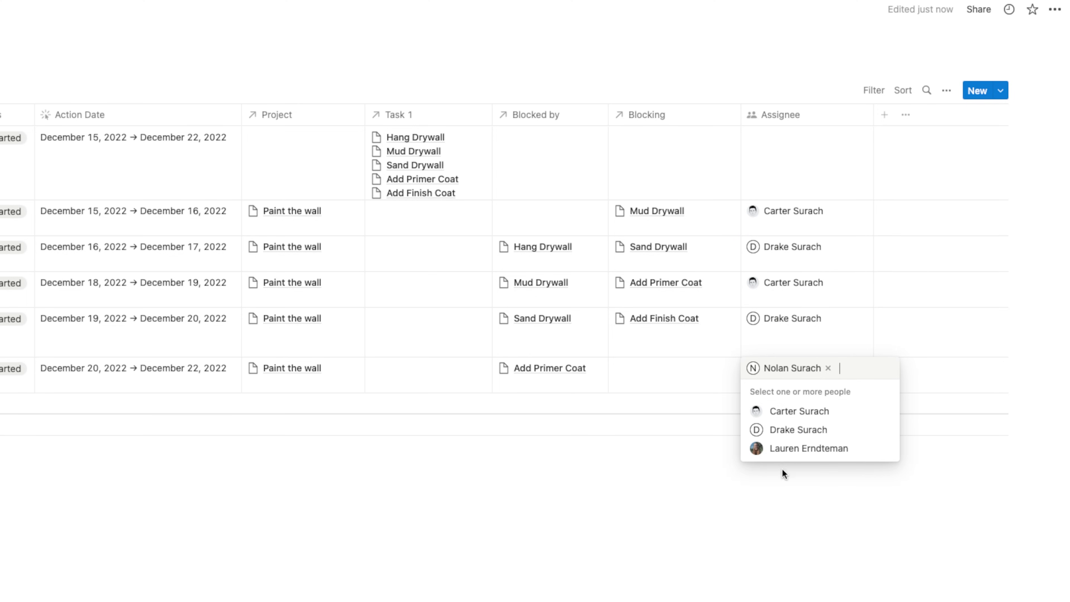
key(Escape)
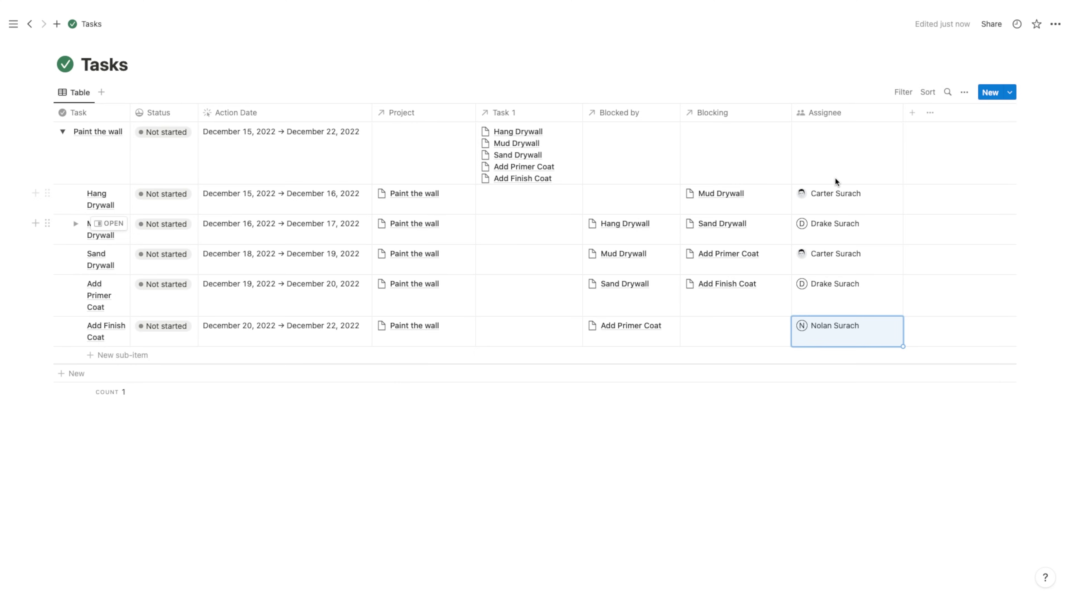
drag(785, 113, 772, 114)
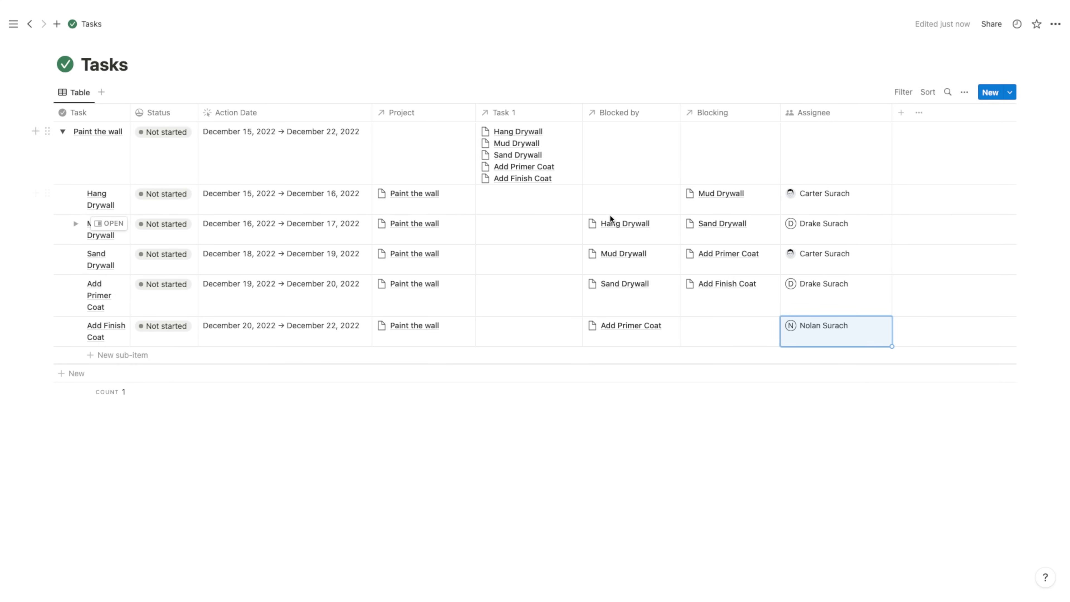
Step: Add a new Timeline view to the Tasks database and expand the sub-items of Paint the wall
click(101, 93)
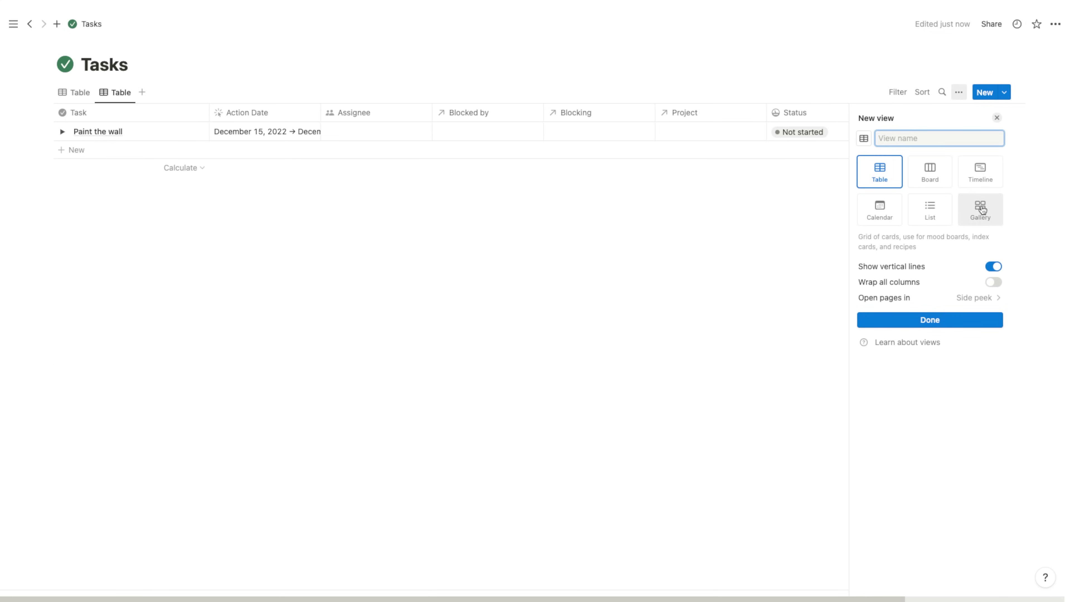
click(981, 172)
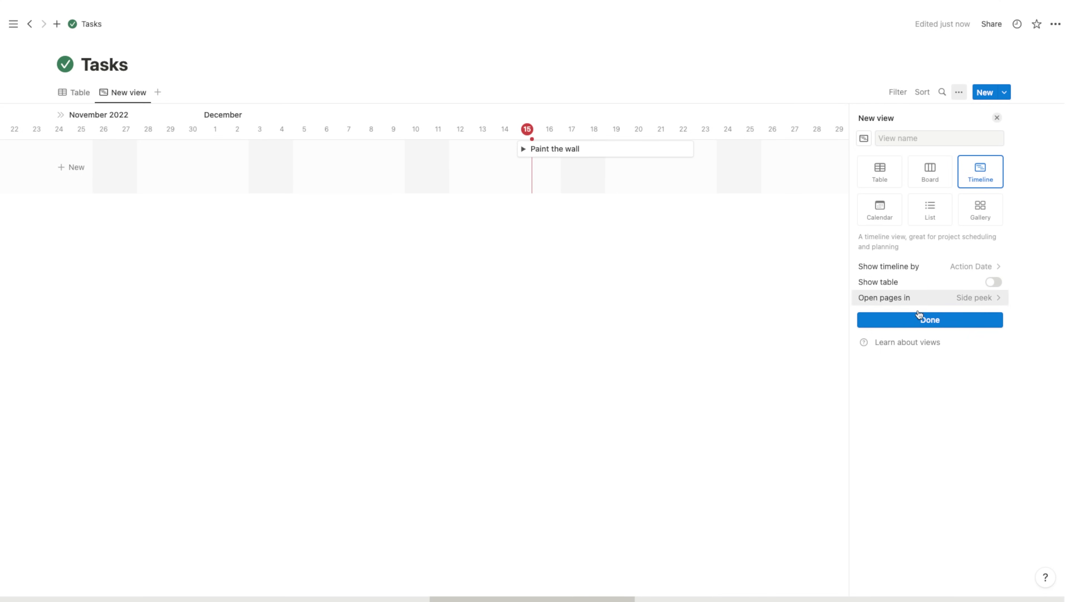
click(936, 320)
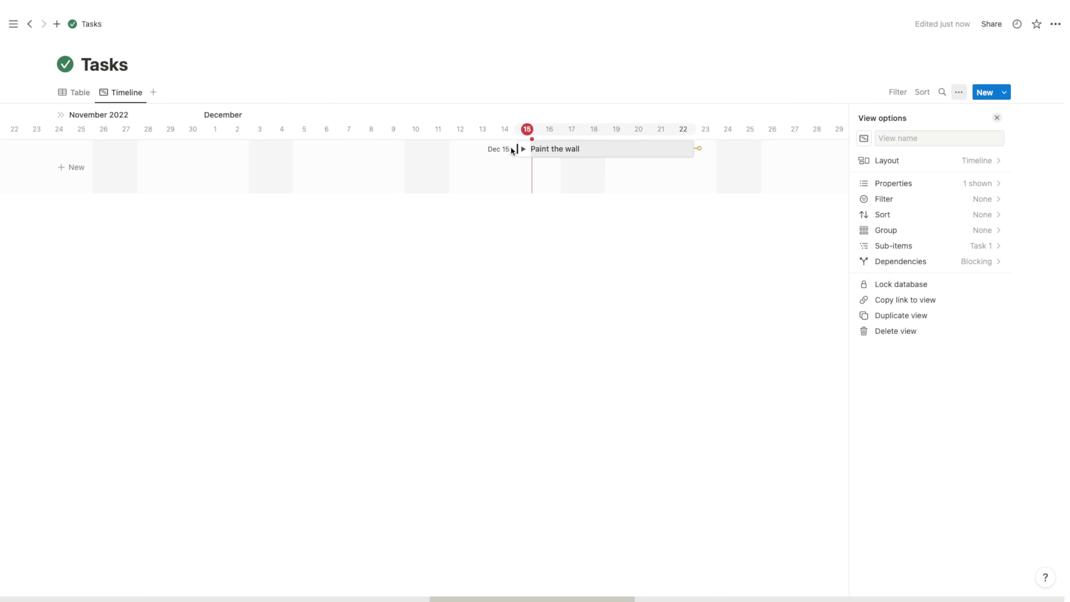
click(524, 150)
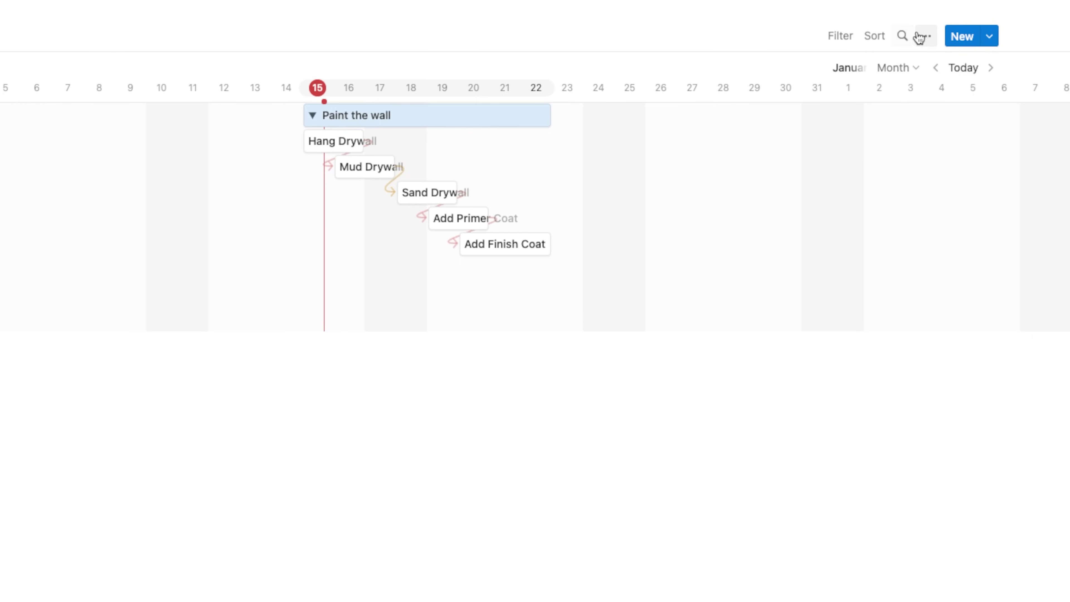
Step: Show the Assignee and Status properties on the timeline items
click(958, 92)
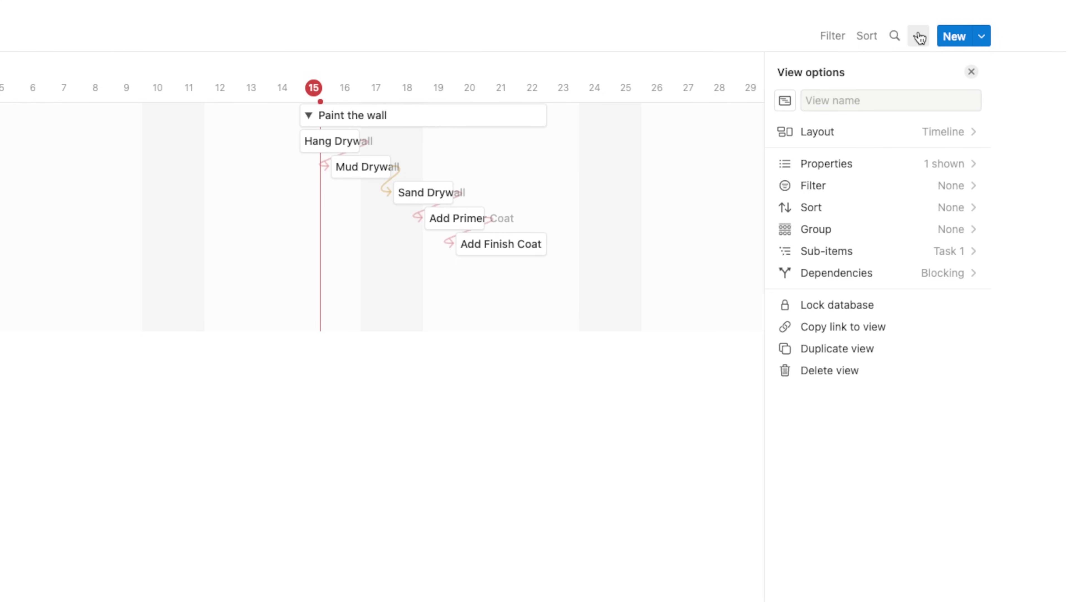
click(947, 165)
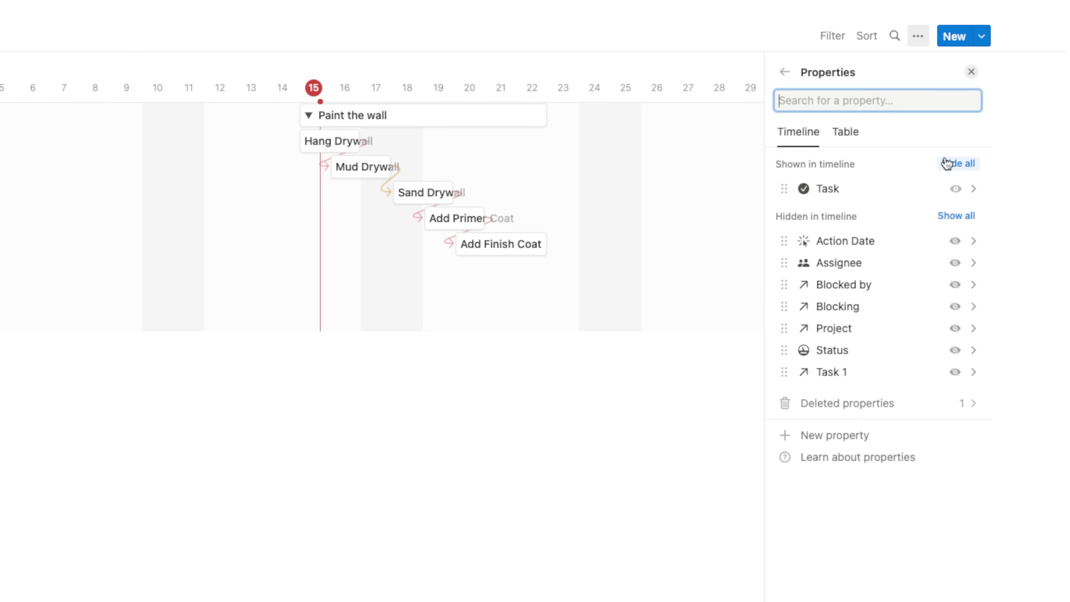
click(954, 263)
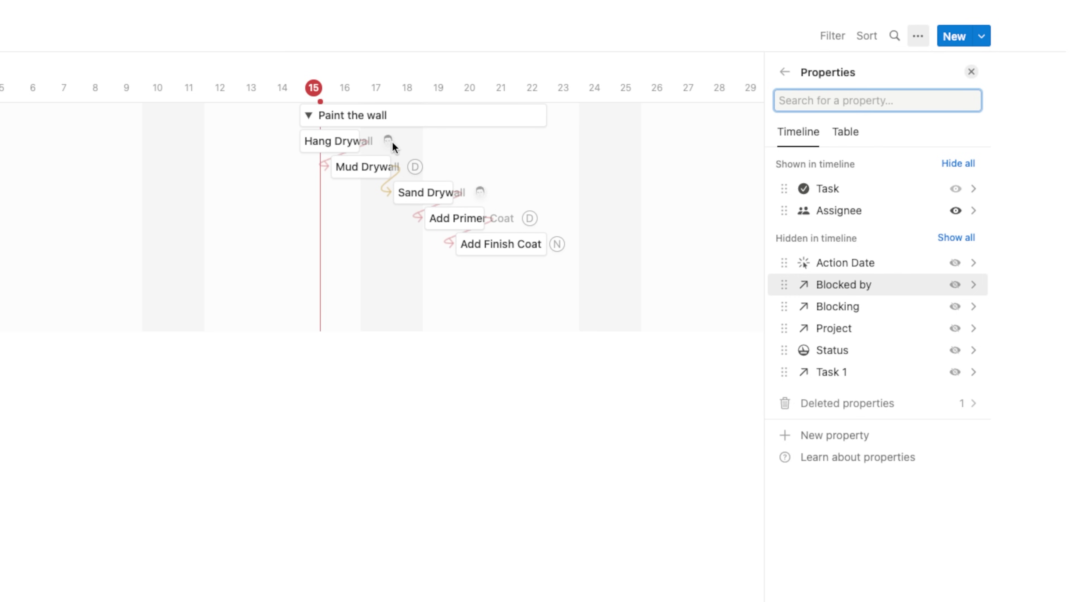
click(919, 38)
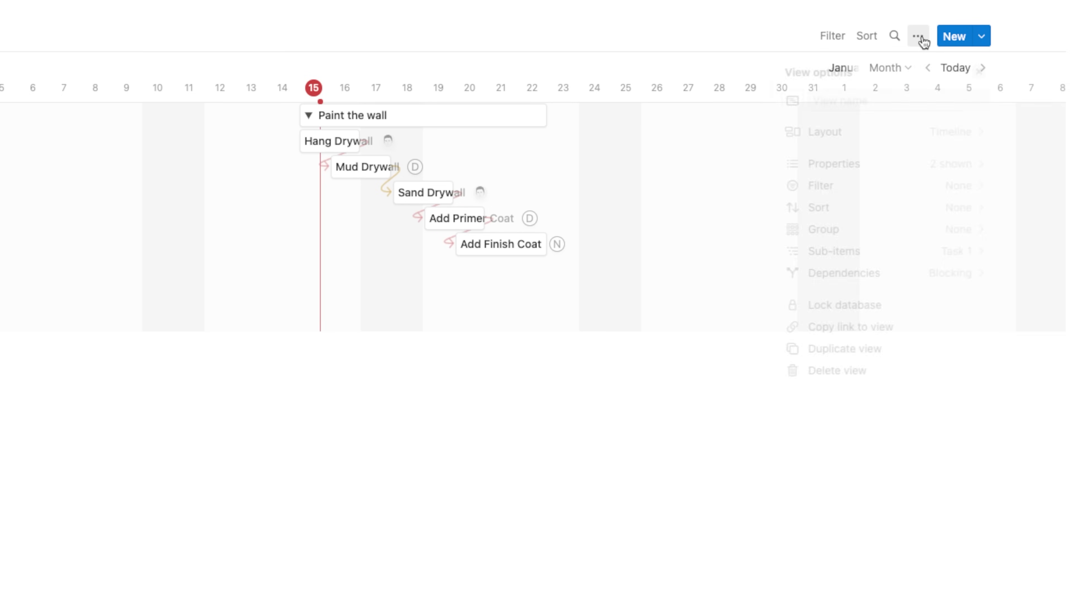
click(925, 41)
click(941, 165)
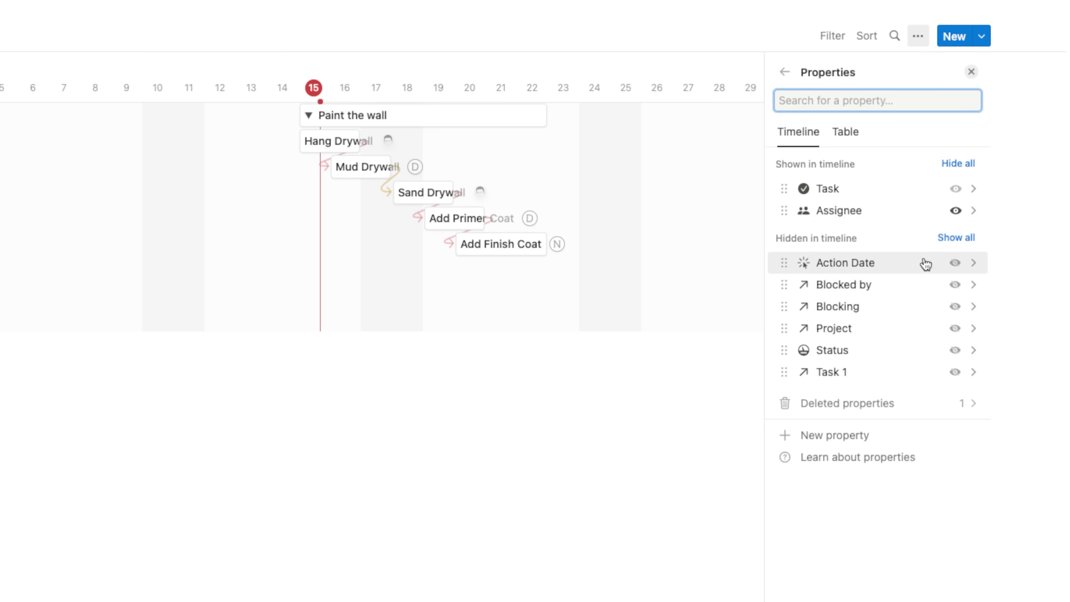
click(955, 351)
click(677, 396)
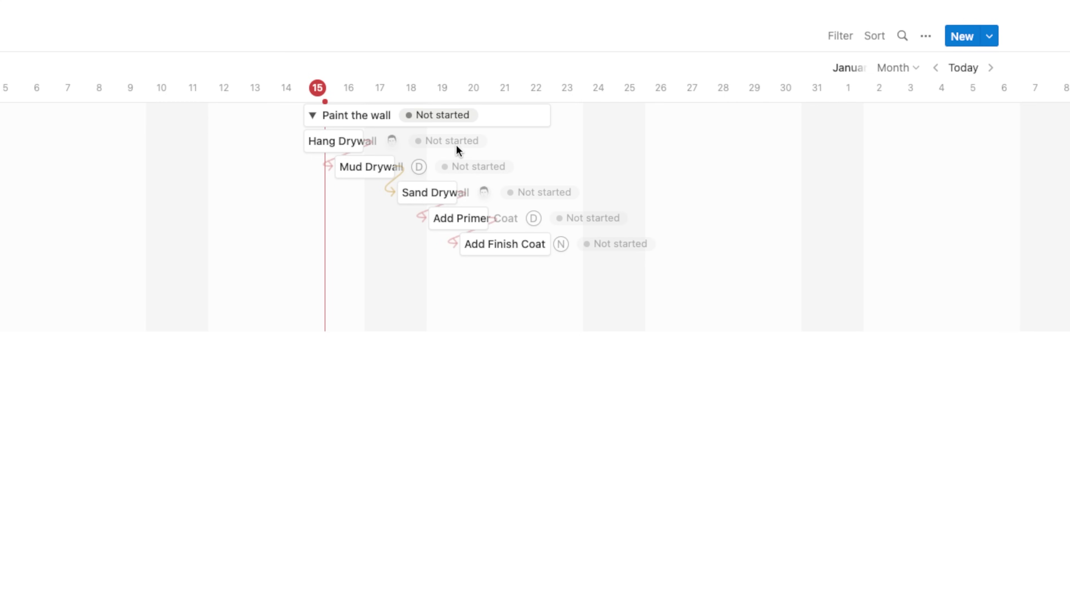
Step: Set the status of Hang Drywall to In progress from its page, then return to the timeline
click(333, 141)
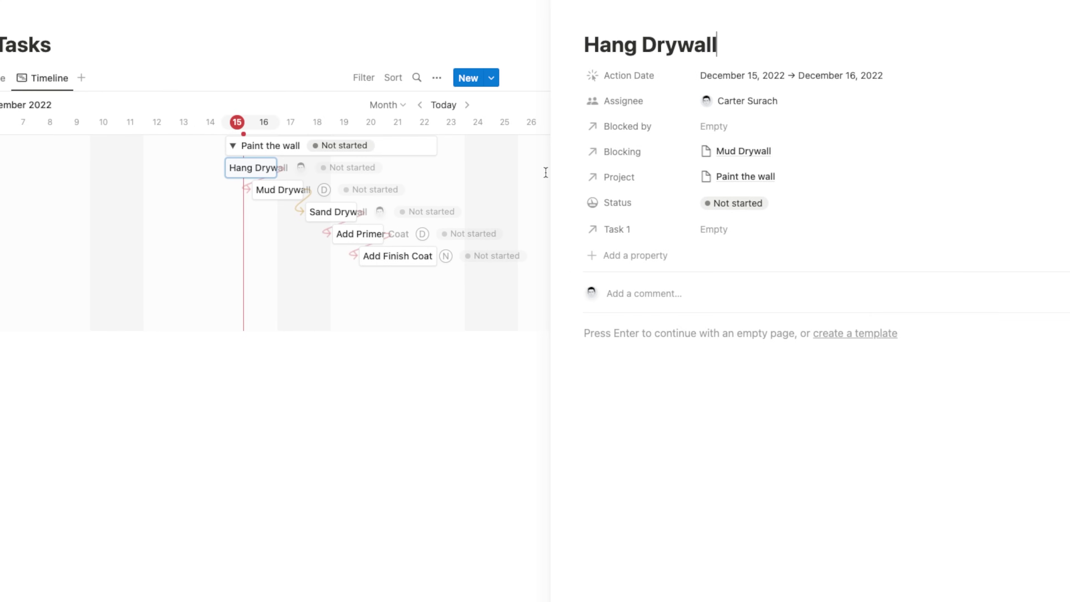
click(745, 206)
click(742, 315)
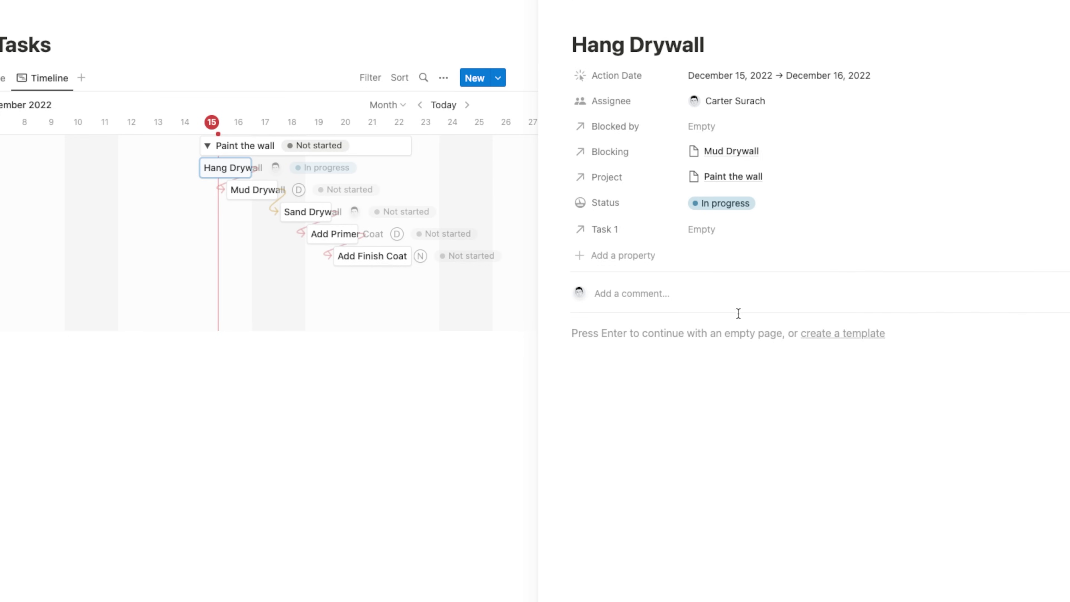
click(433, 377)
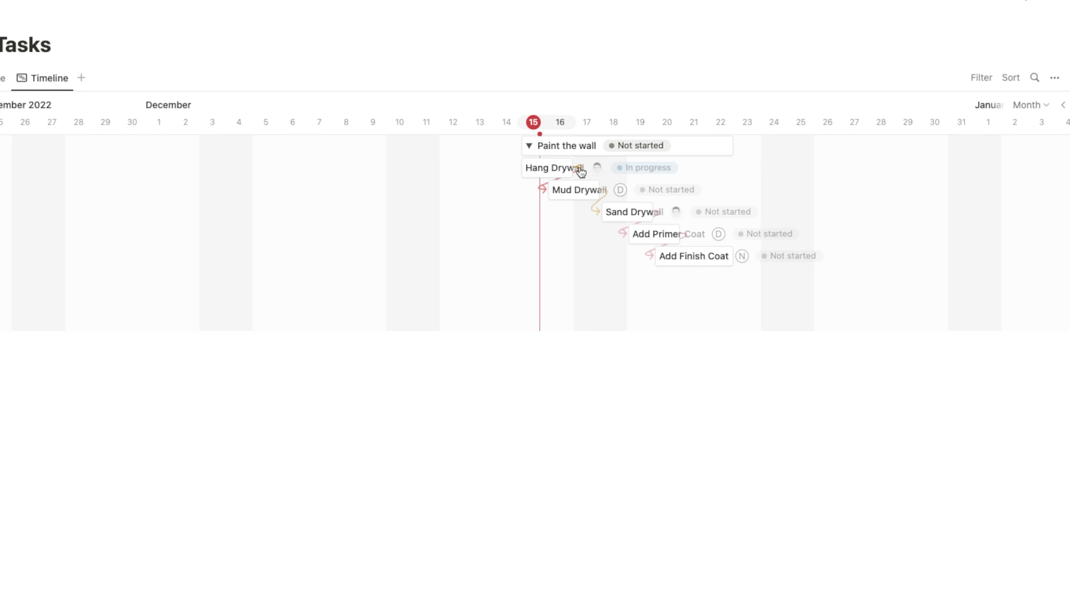
Step: Mark Hang Drywall's status as Done and close its page
click(553, 168)
click(742, 204)
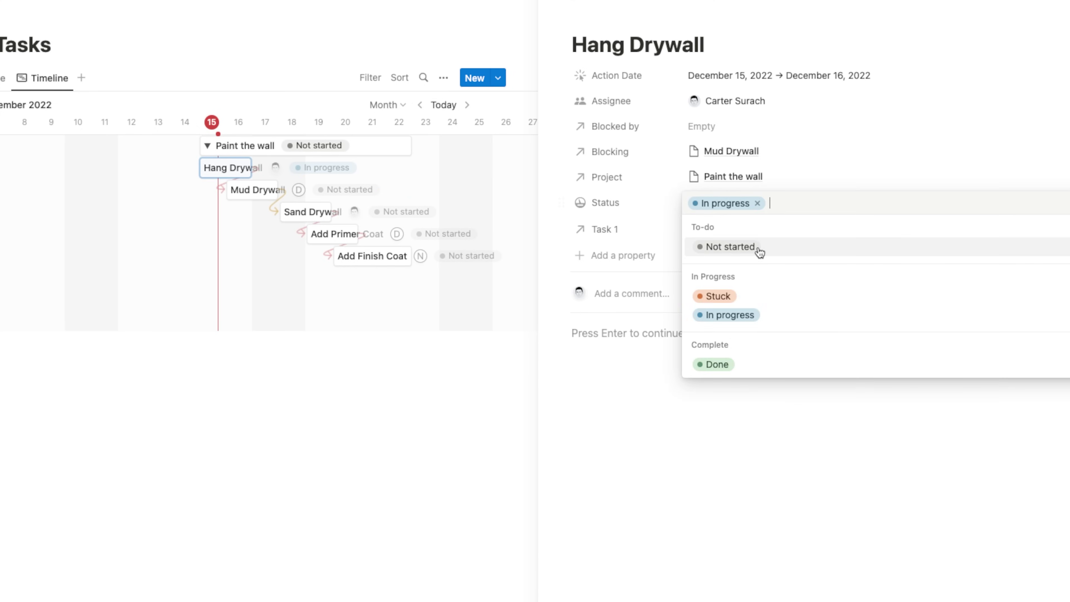
click(724, 363)
click(480, 146)
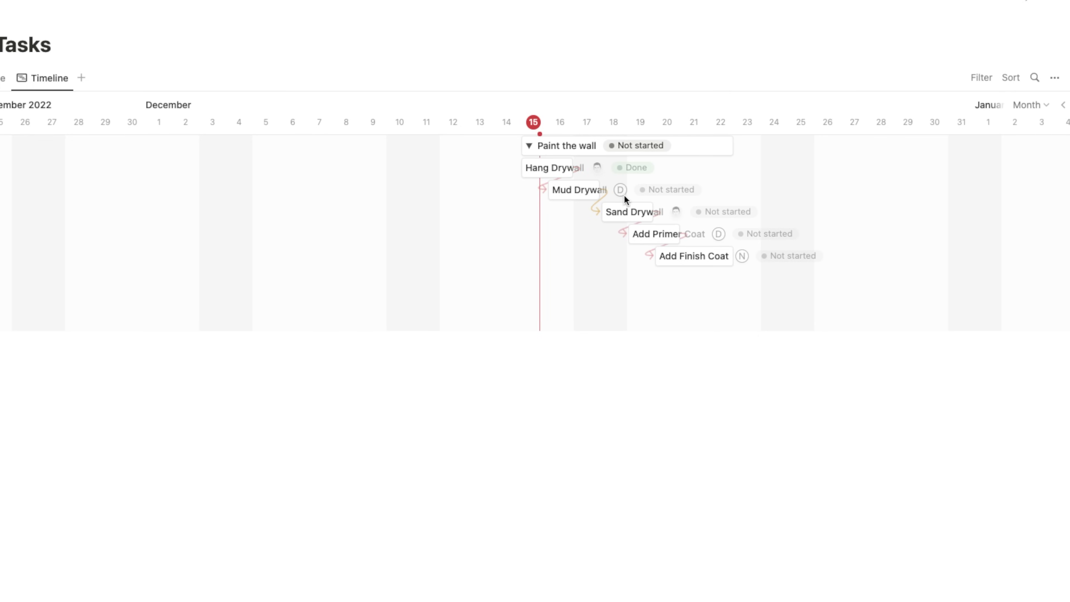